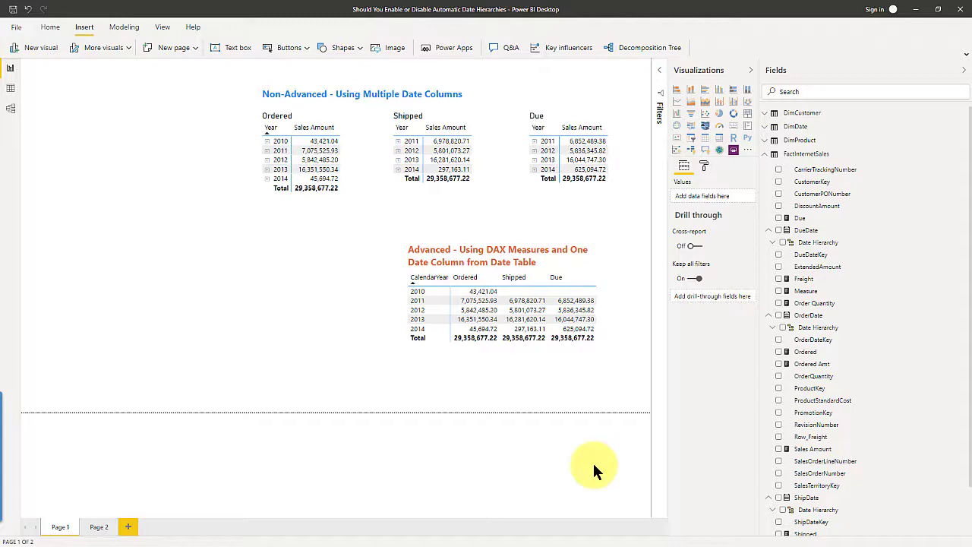
Collapse and re-expand the FactInternetSales table, and expand the Date Hierarchy under OrderDate.
click(768, 155)
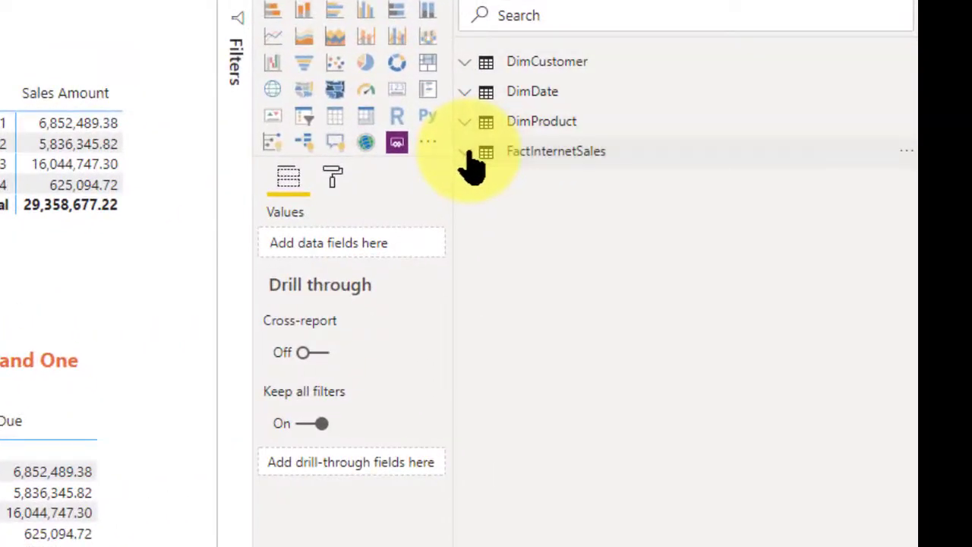
click(468, 152)
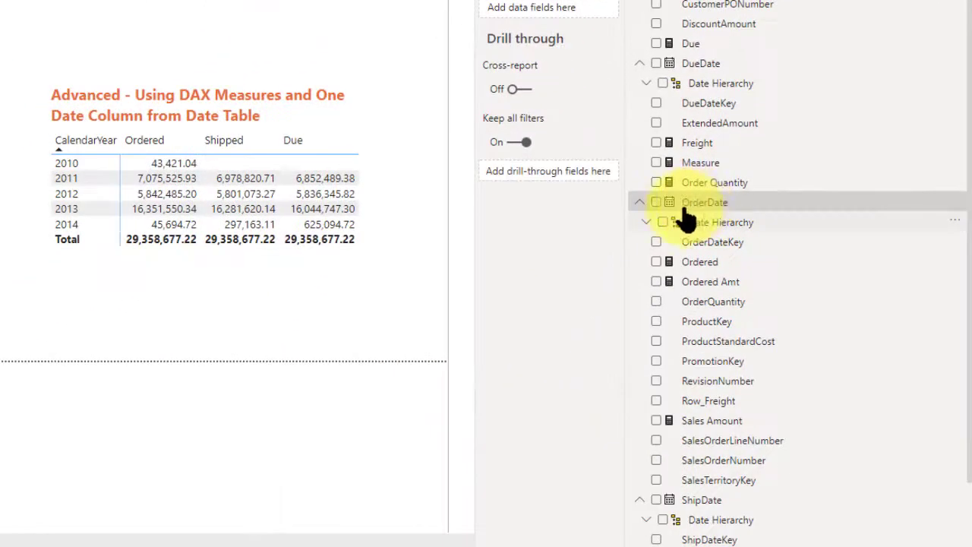
click(647, 223)
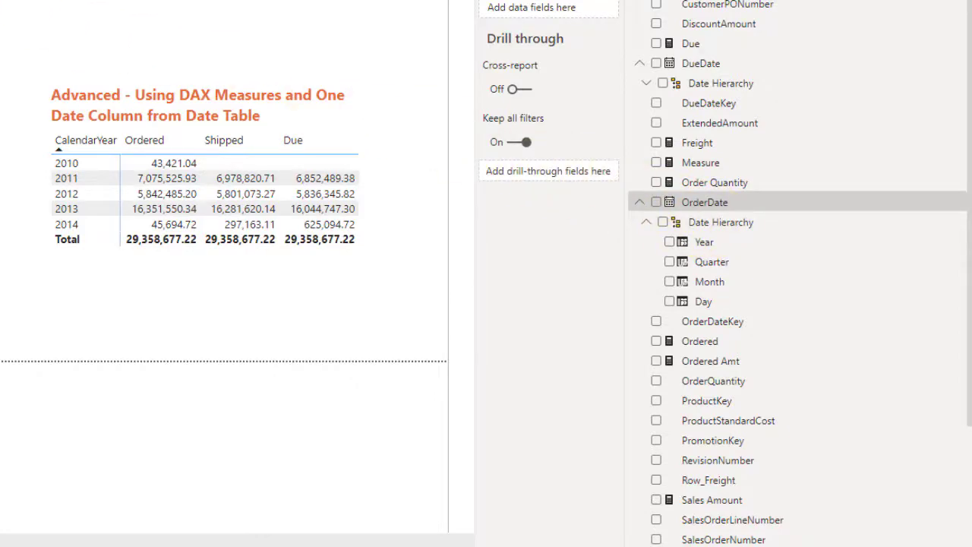
Drill through 2011, Qtr 1 and January in the Ordered matrix and collapse the levels back to years.
click(157, 114)
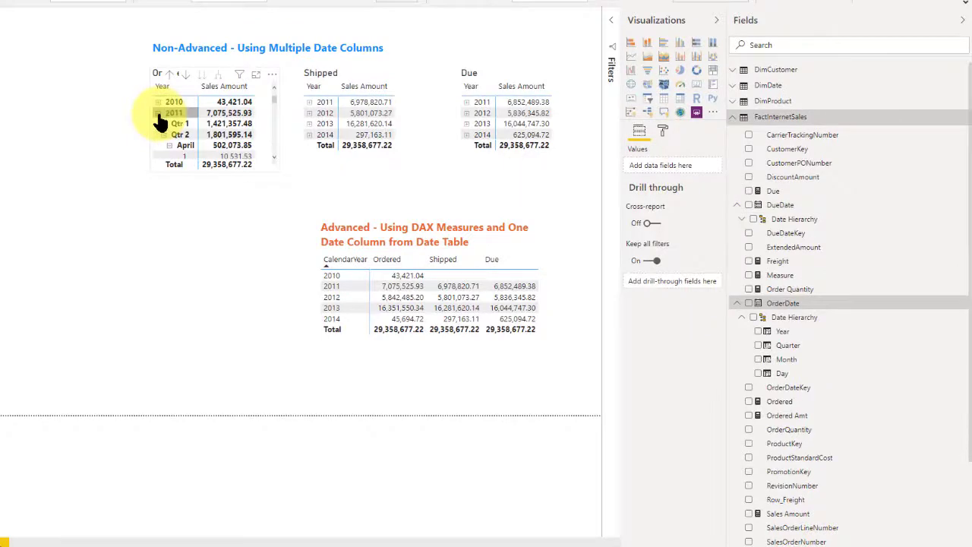
click(164, 124)
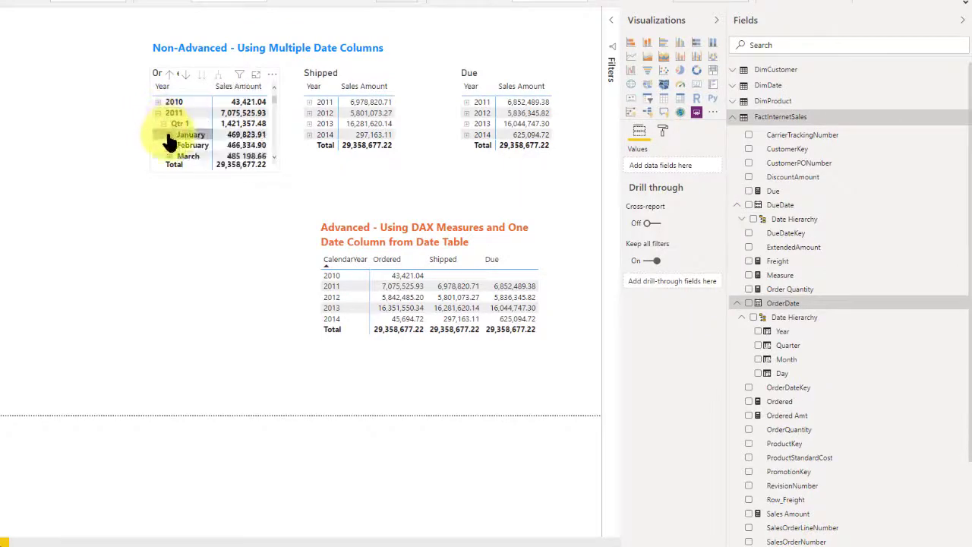
click(169, 136)
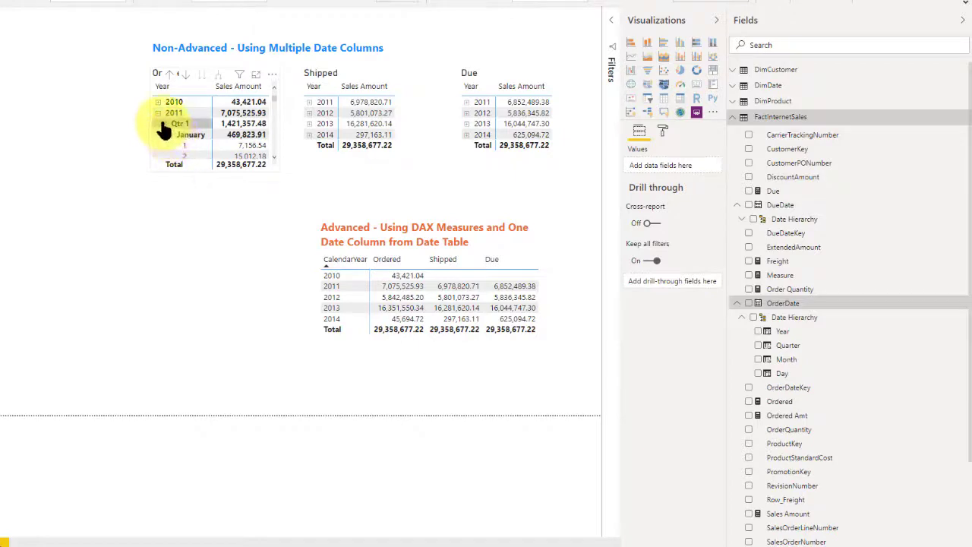
click(163, 123)
click(157, 113)
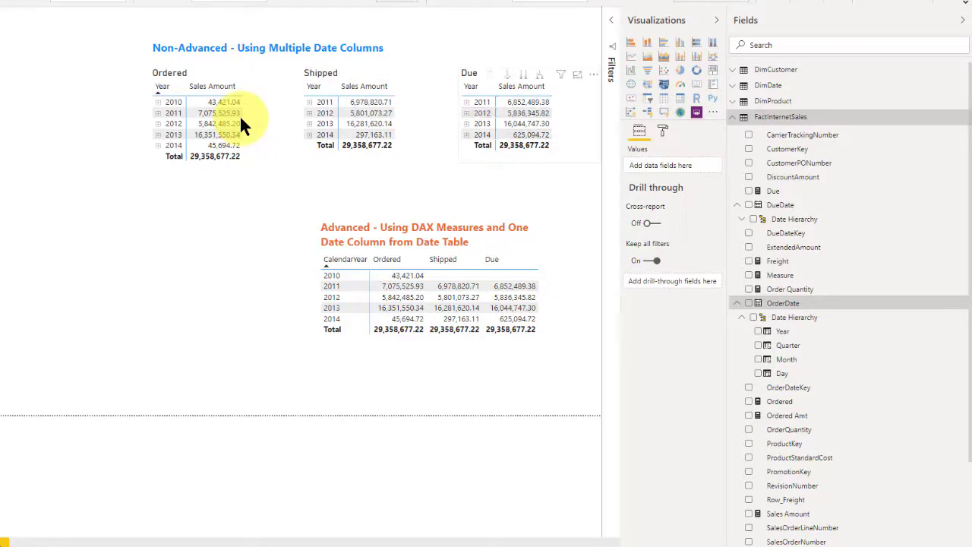
Expand 2011 down to the days of January once more in the Ordered matrix and roll it back up to years.
click(156, 112)
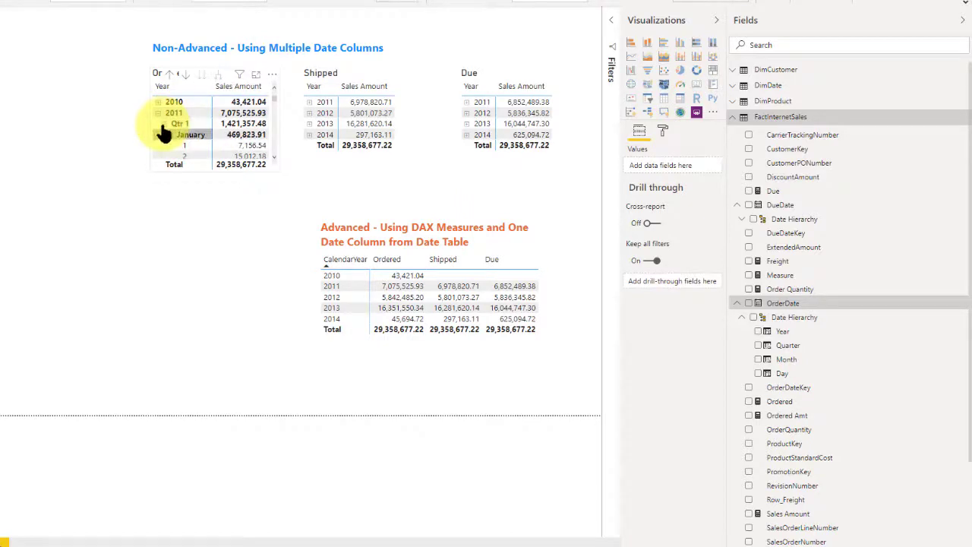
click(169, 137)
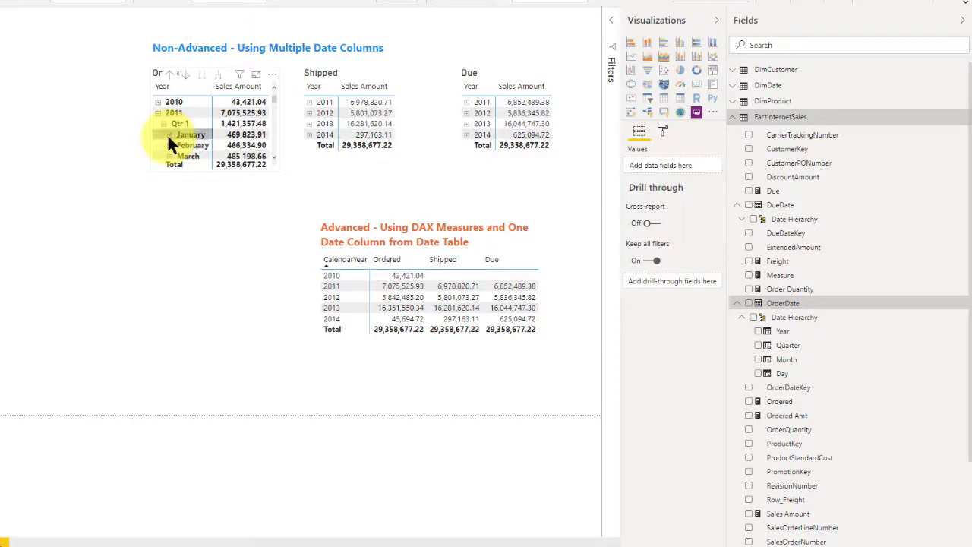
click(162, 123)
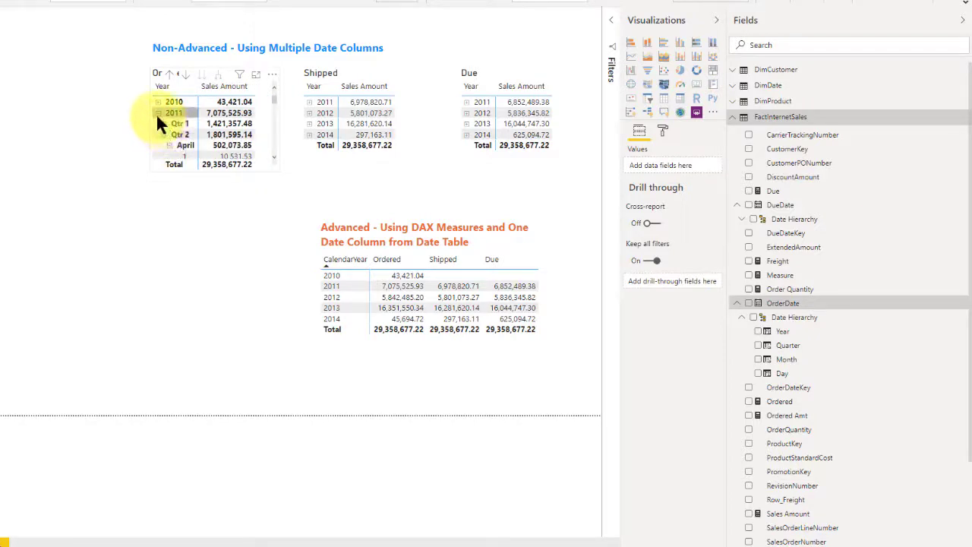
click(156, 114)
click(155, 112)
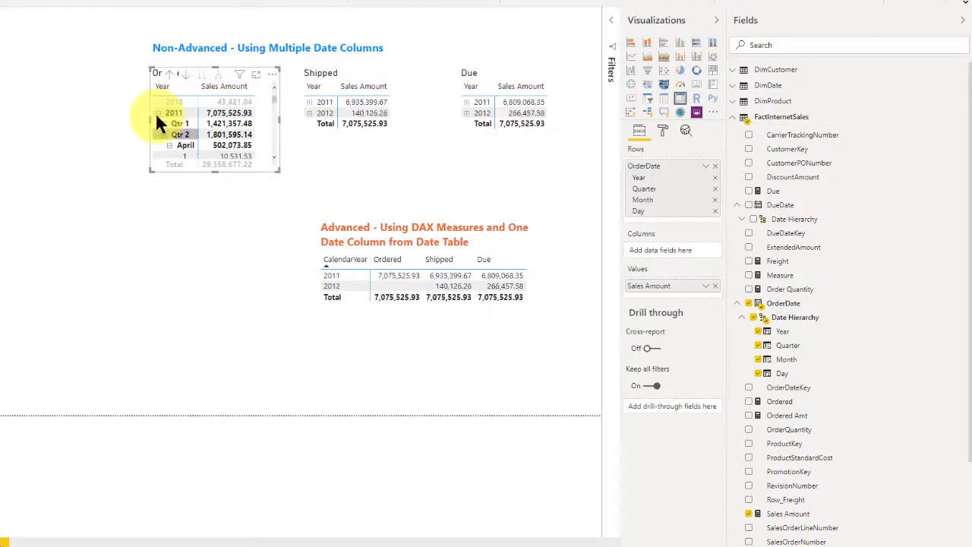
click(156, 112)
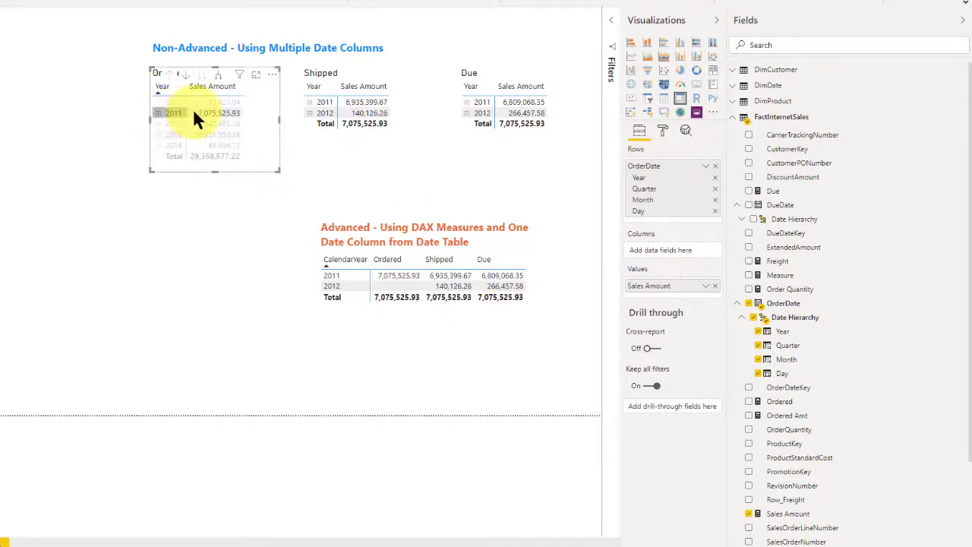
Clear the 2011 cross-filter from the Ordered matrix and check the options of its OrderDate row field.
click(192, 111)
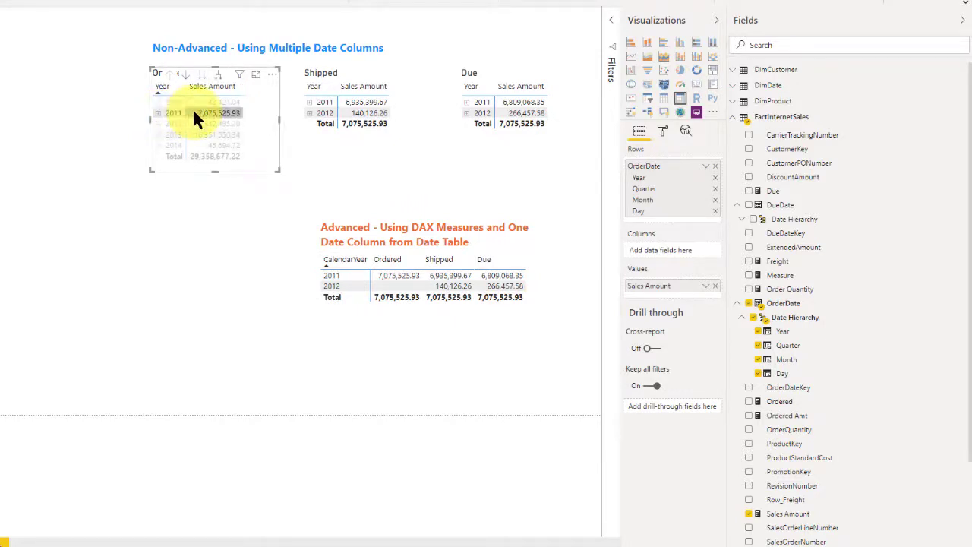
click(215, 202)
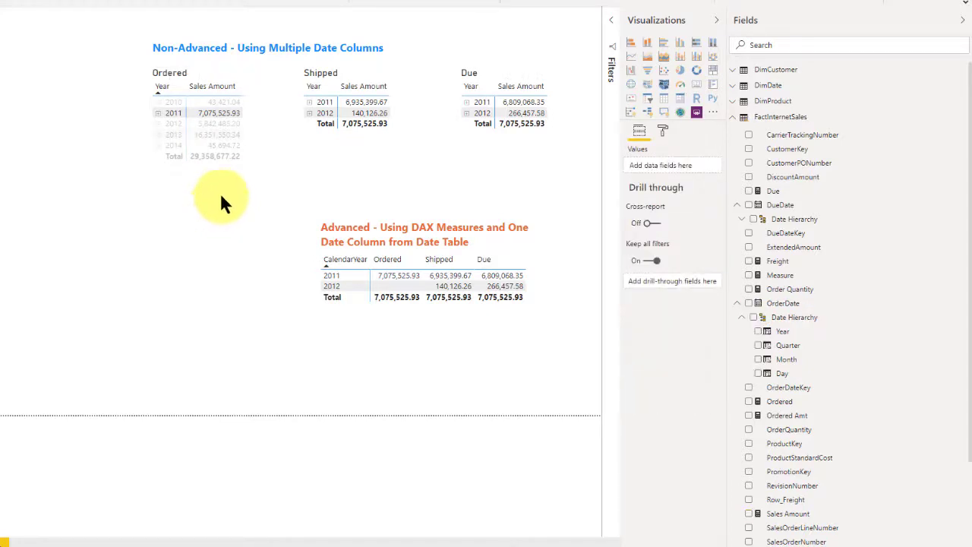
click(253, 150)
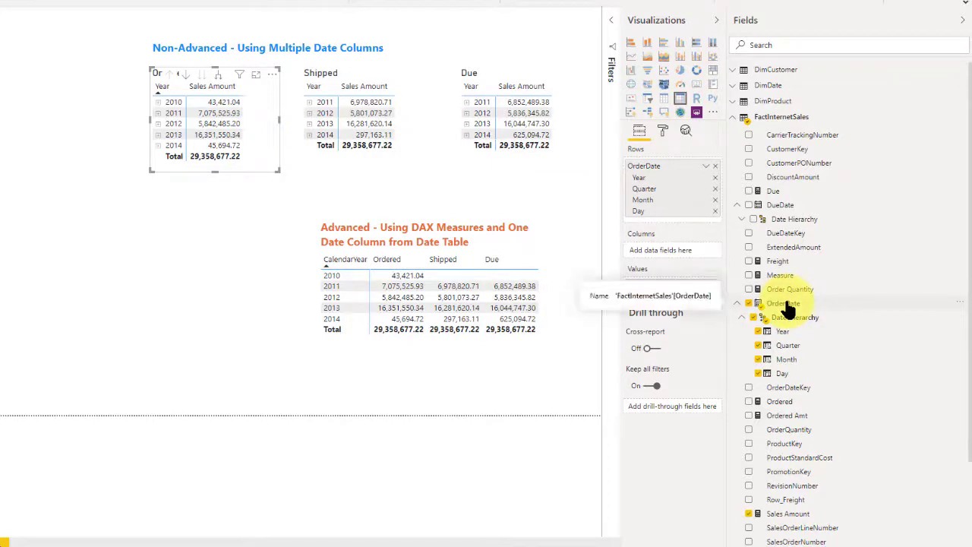
click(706, 167)
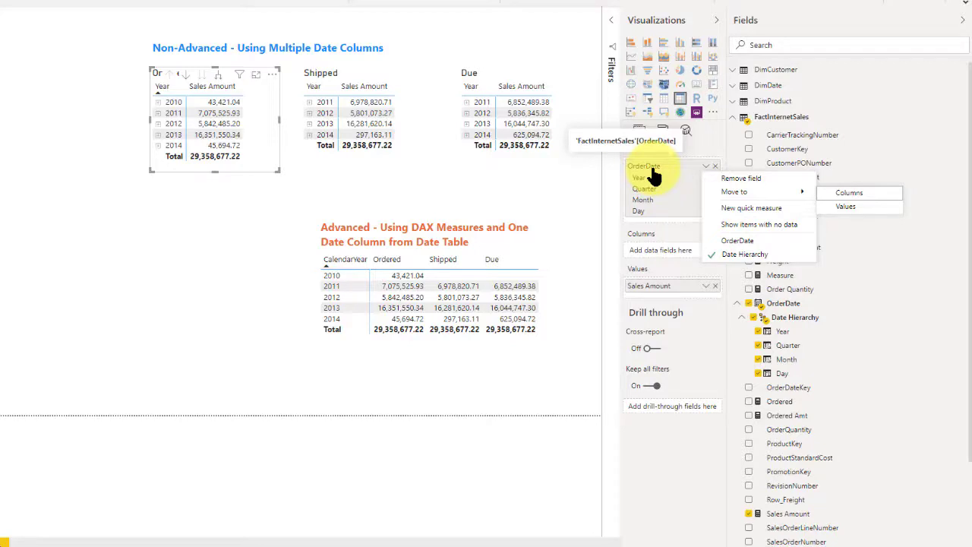
click(266, 204)
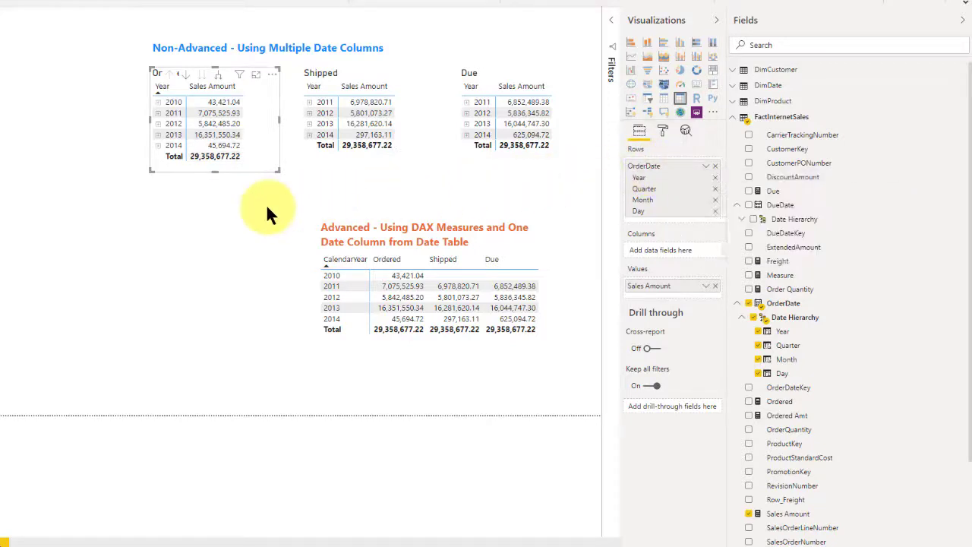
click(265, 203)
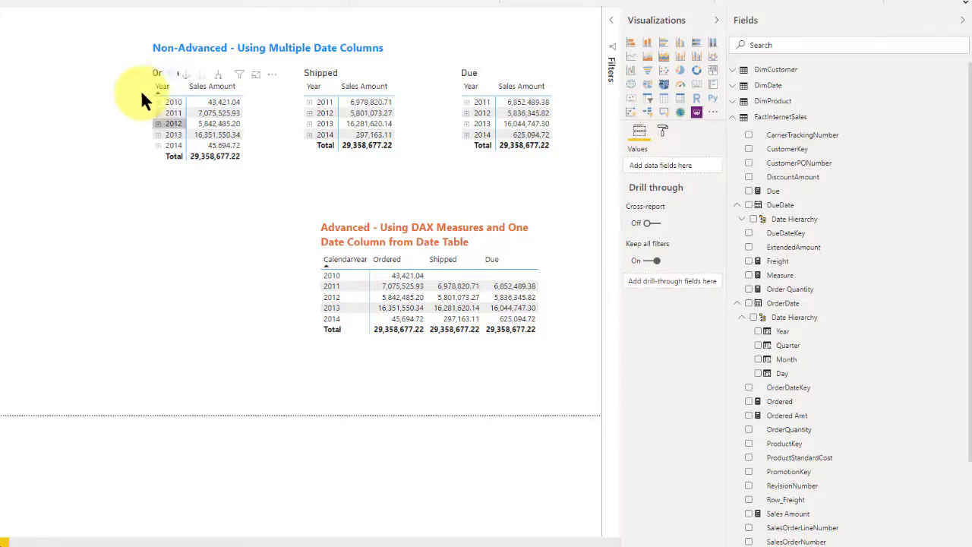
Expand 2011 in the Ordered matrix to view its quarters, collapse it and clear the 2011 selection.
click(157, 114)
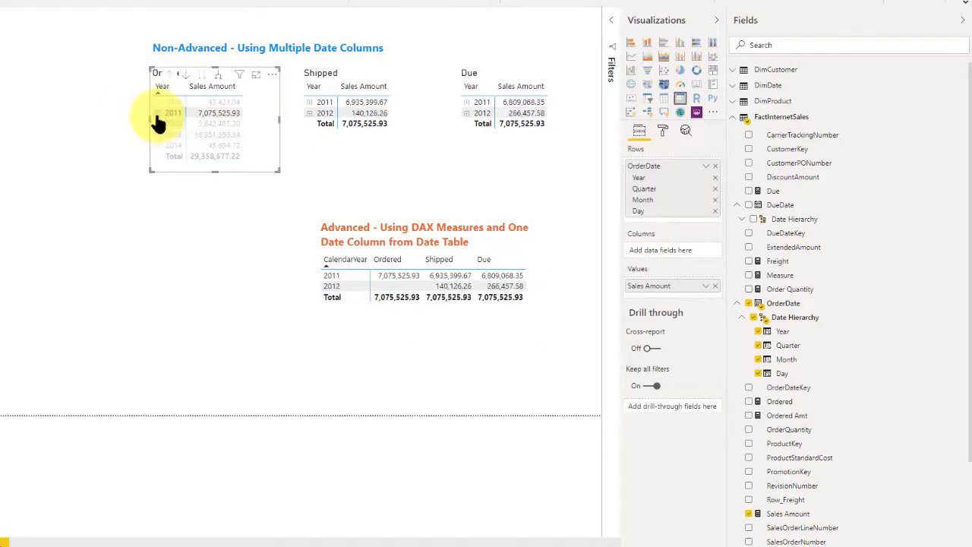
click(157, 114)
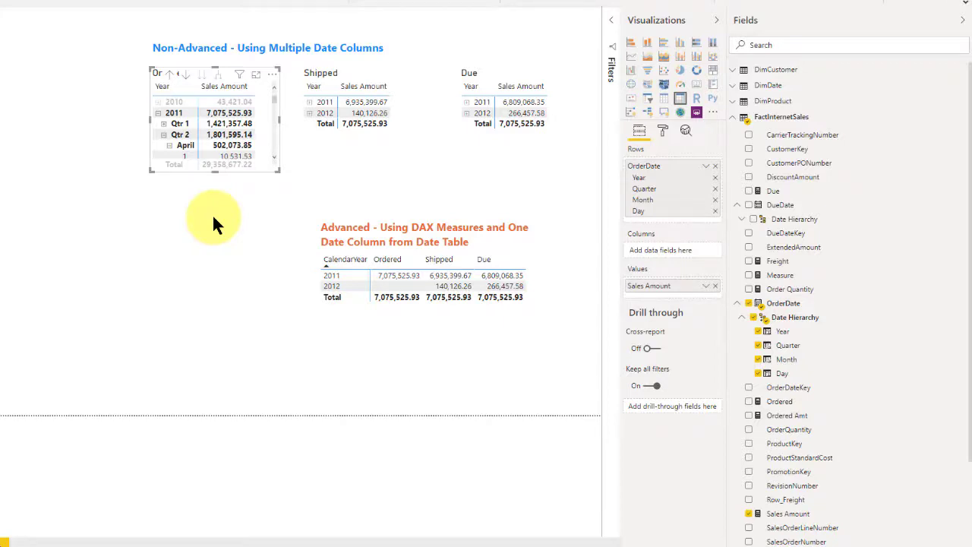
click(189, 195)
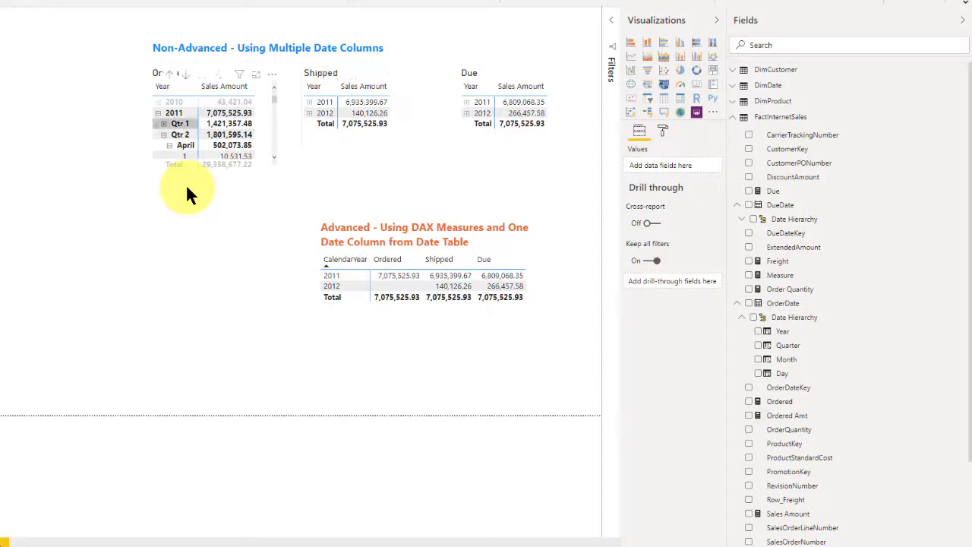
click(157, 114)
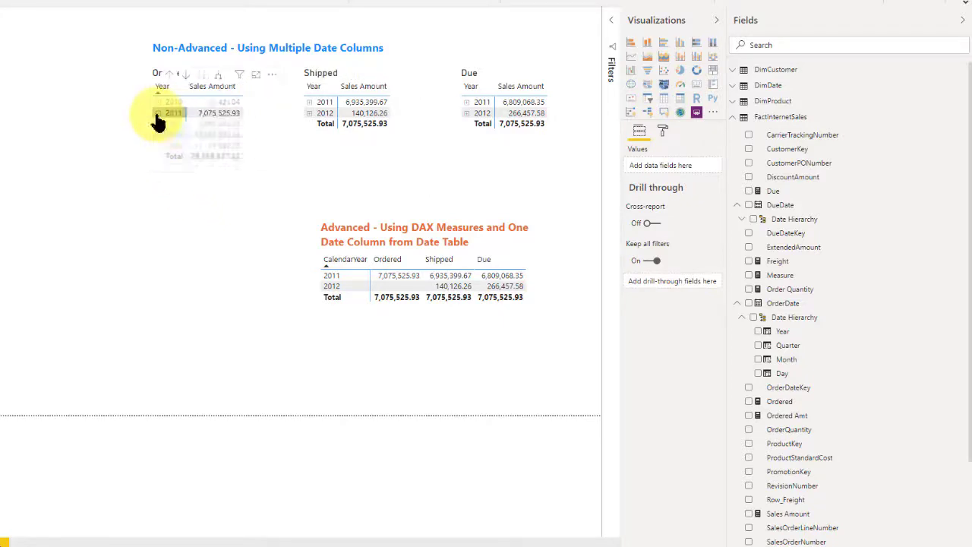
click(169, 112)
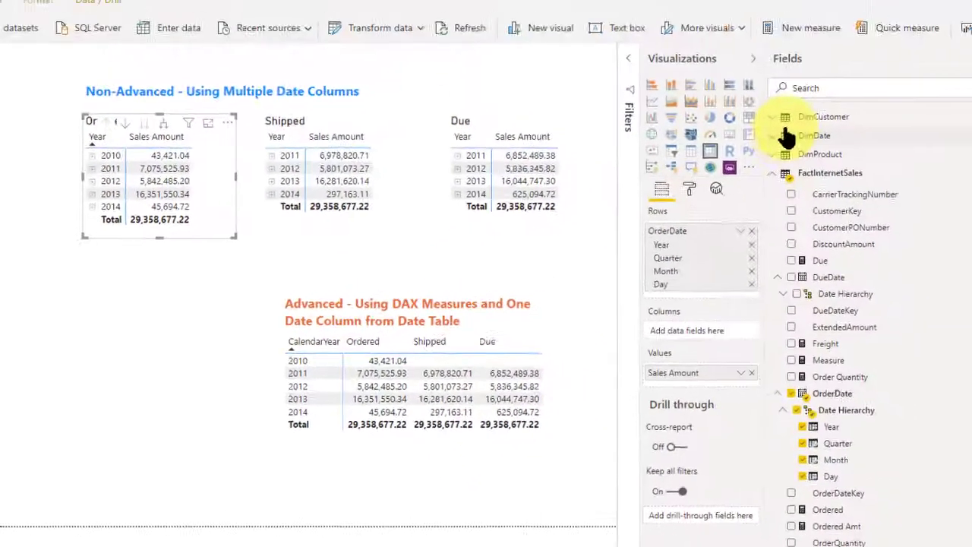
Select the Advanced matrix and inspect the DimDate table that supplies its CalendarYear row field.
click(770, 348)
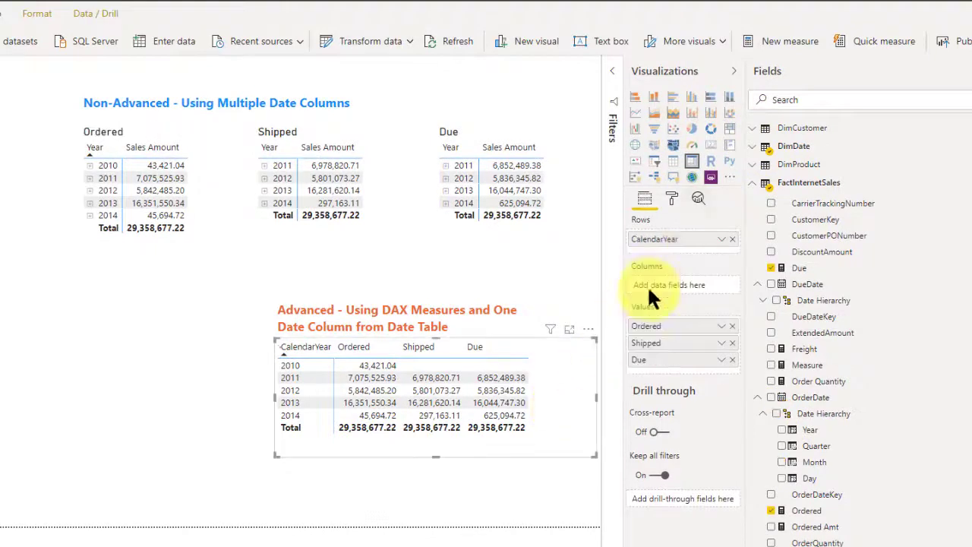
click(755, 149)
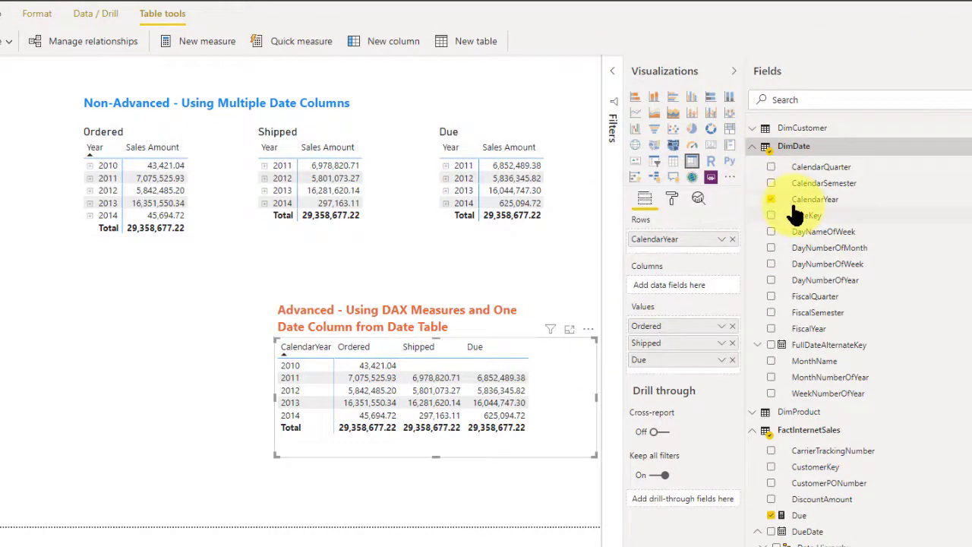
click(401, 487)
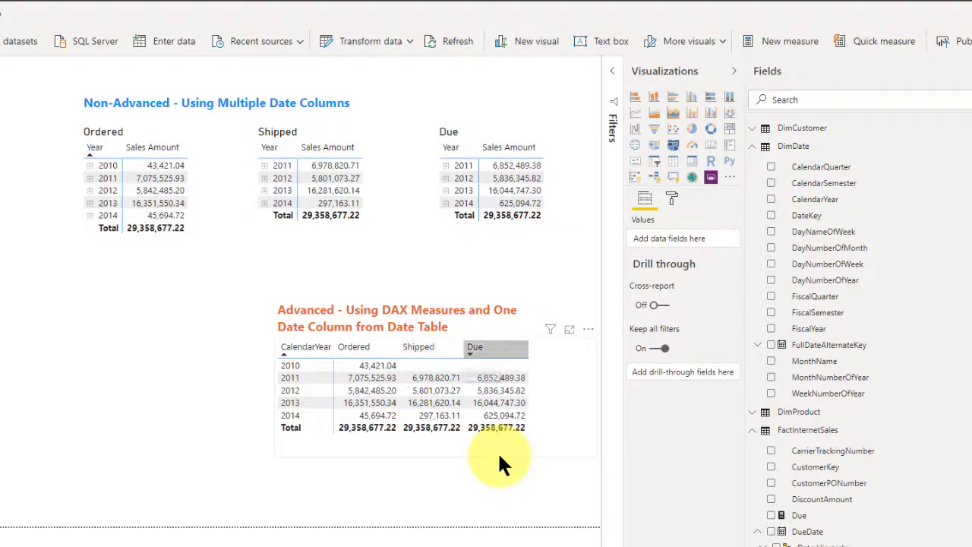
Collapse the DimDate table and examine the DAX formula of the Shipped measure in FactInternetSales.
click(751, 147)
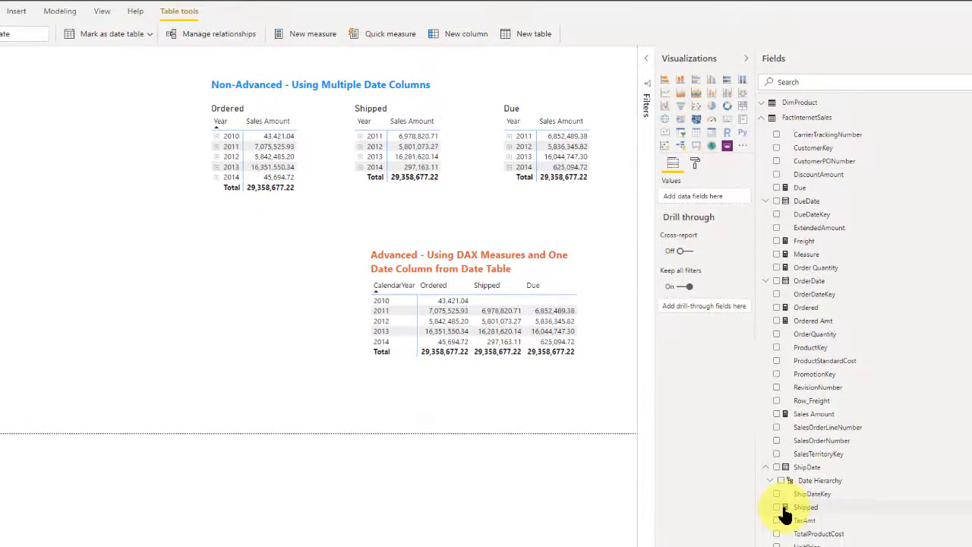
click(785, 509)
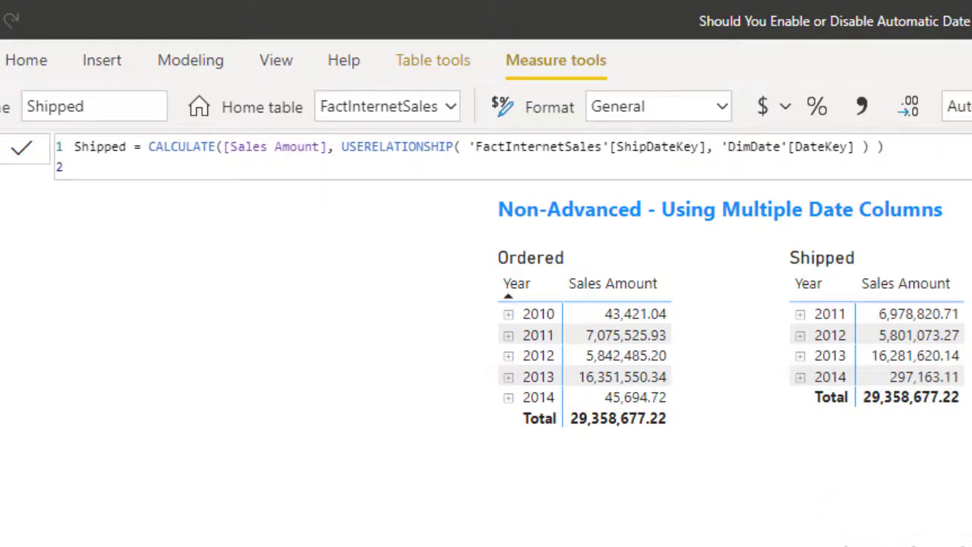
key(Escape)
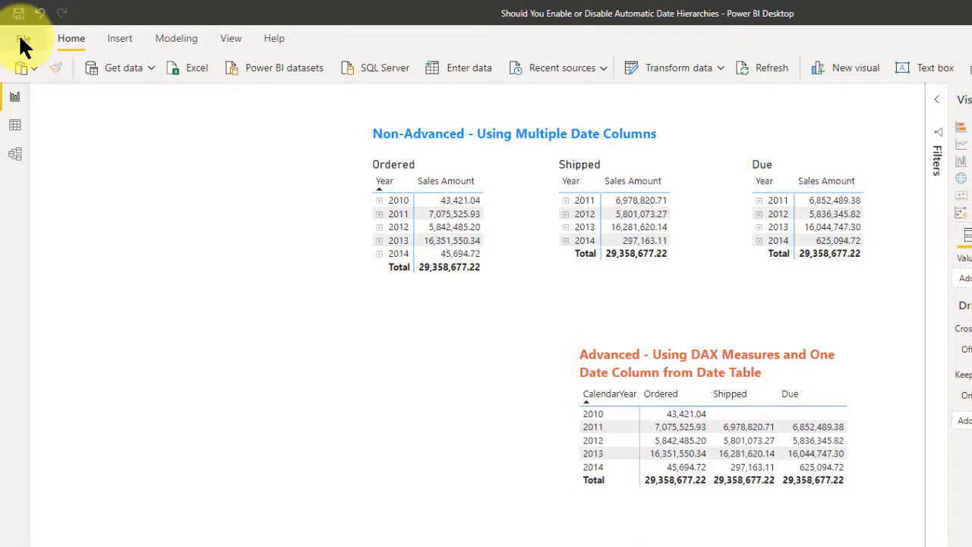
Turn off Auto date/time for new files in the global Data Load options and apply the change.
click(24, 41)
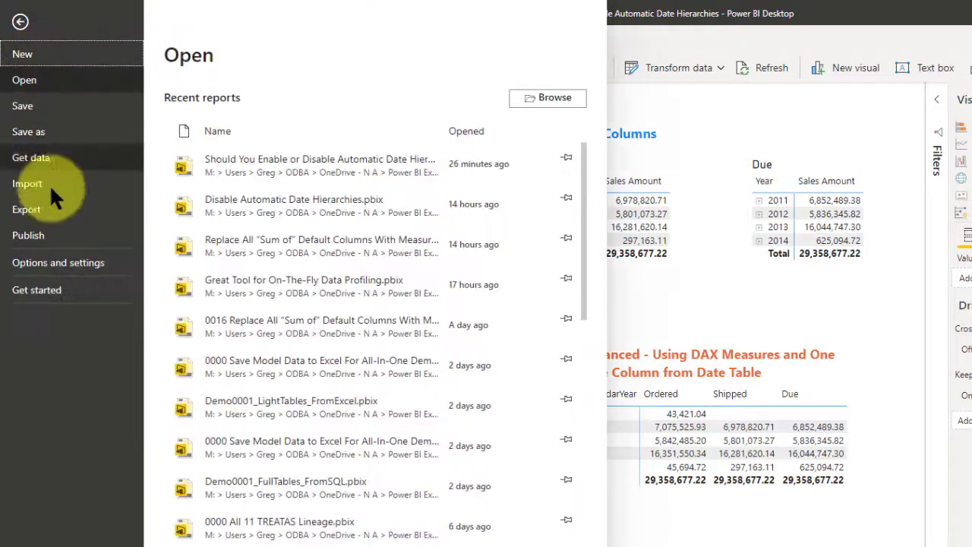
click(65, 261)
click(220, 100)
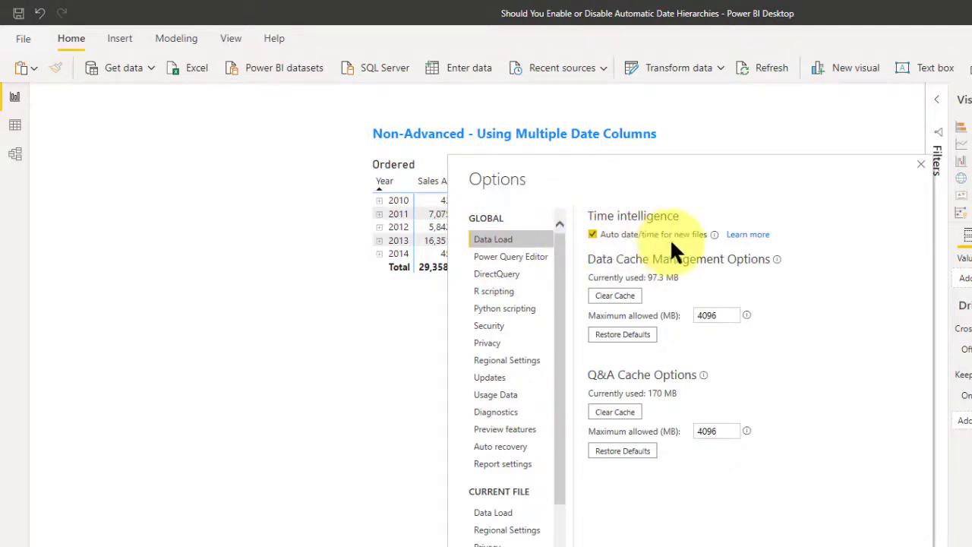
mouse_move(714, 234)
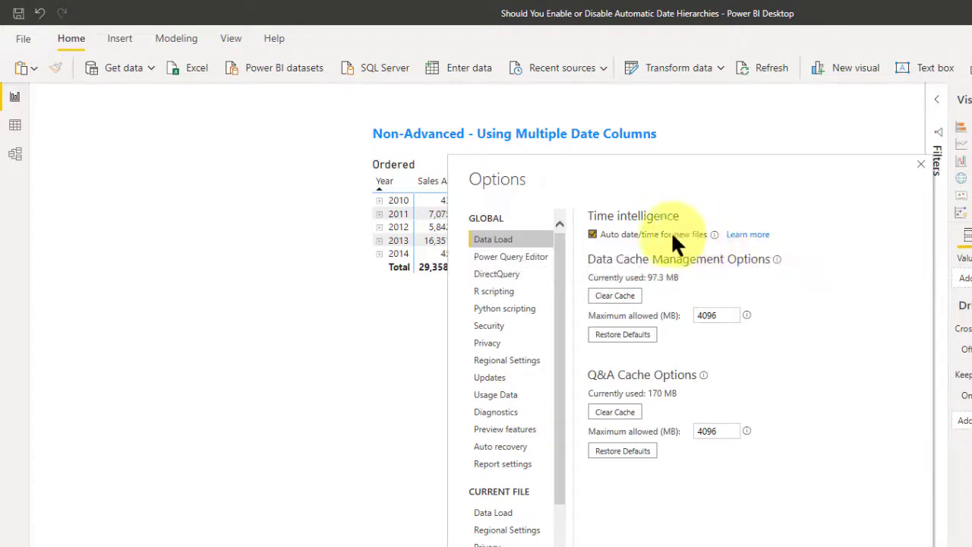
click(593, 235)
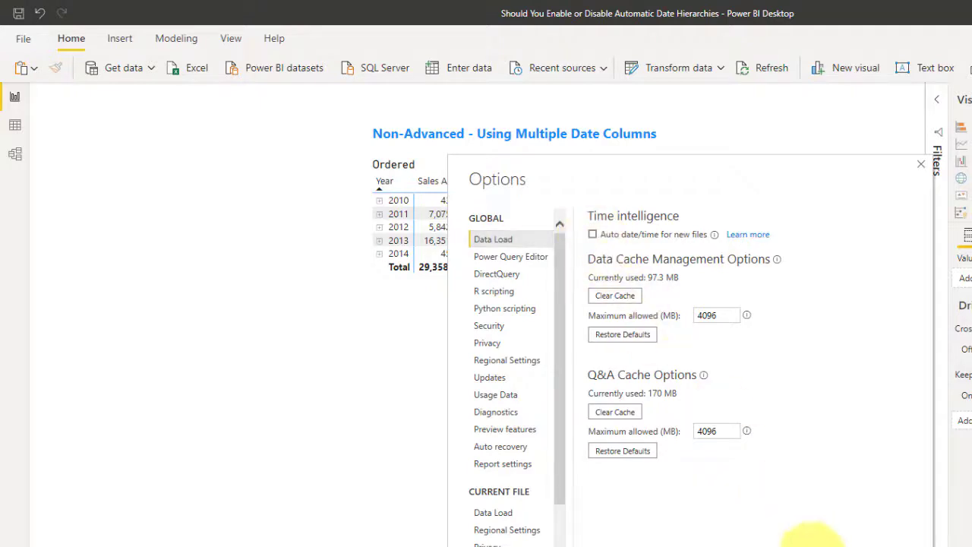
key(Return)
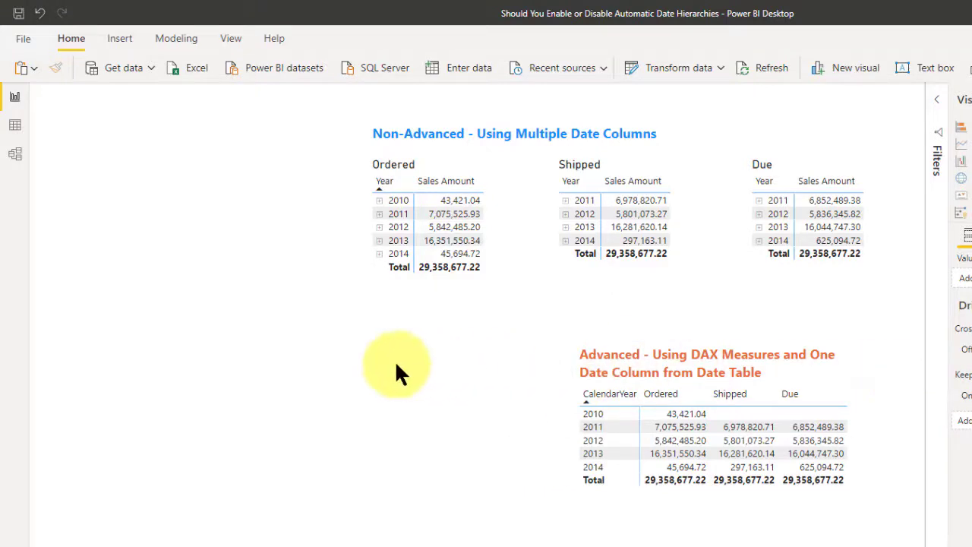
Turn off Auto date/time for the current file in the Data Load options and select the DueDate field in FactInternetSales.
click(20, 38)
click(48, 258)
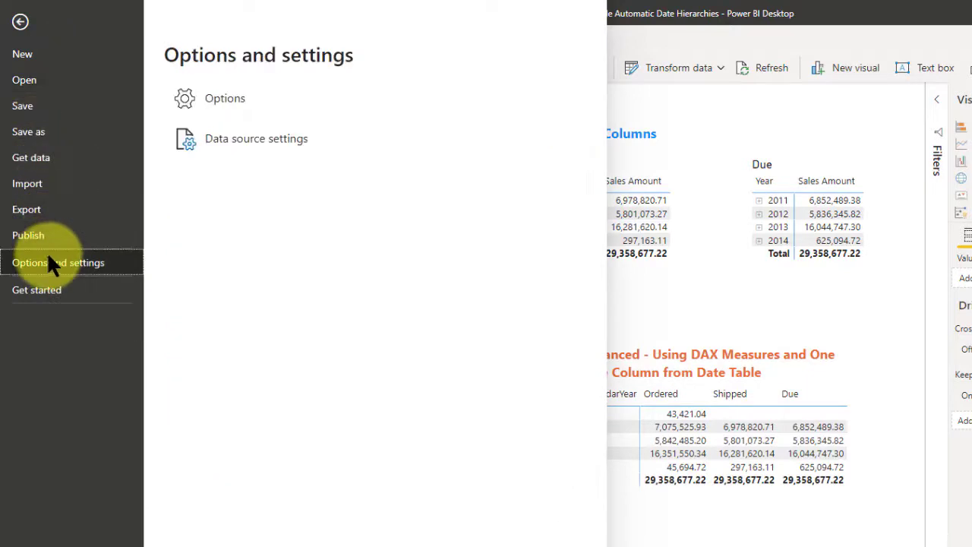
click(253, 101)
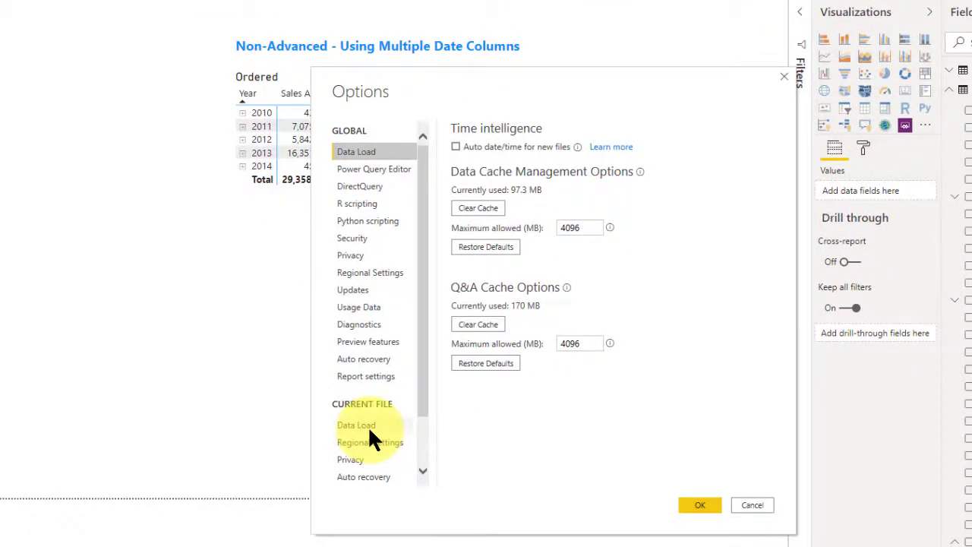
click(368, 425)
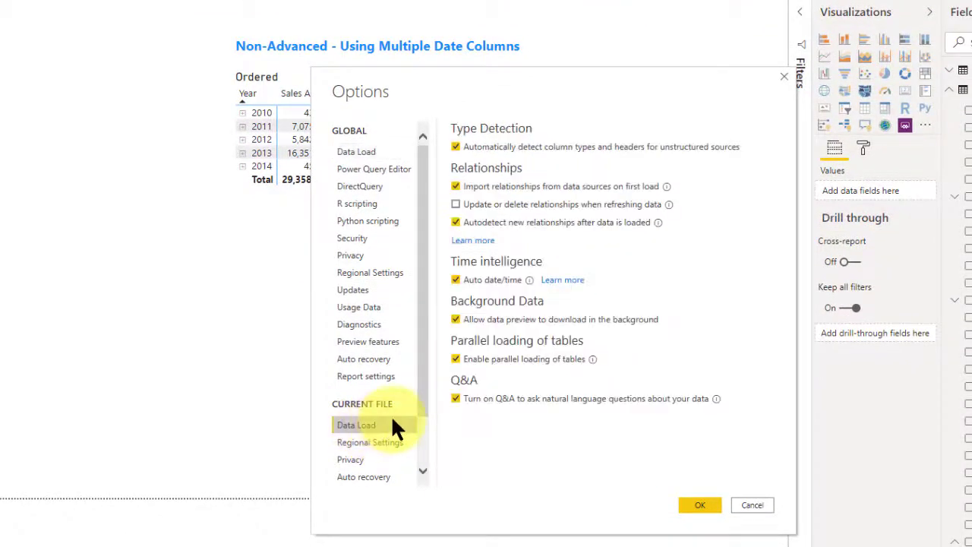
click(454, 278)
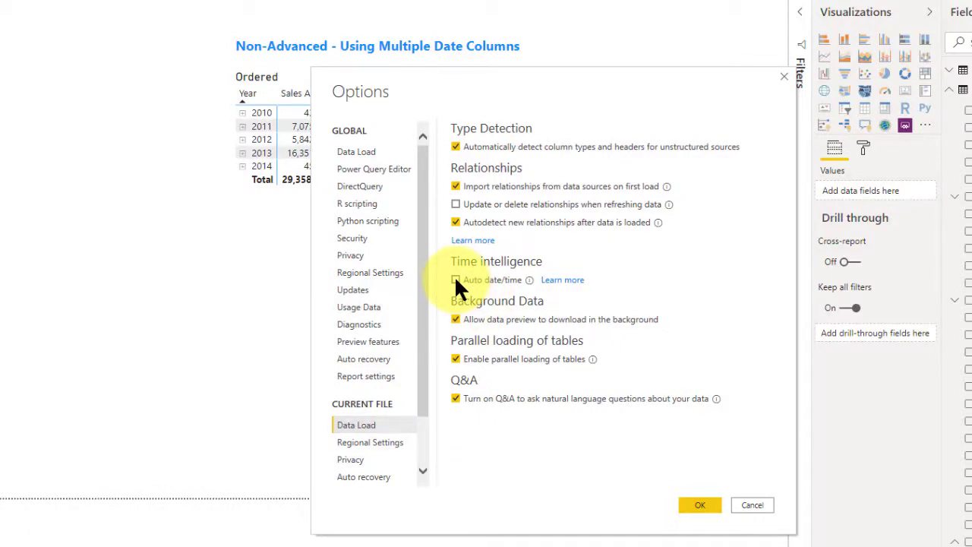
key(Return)
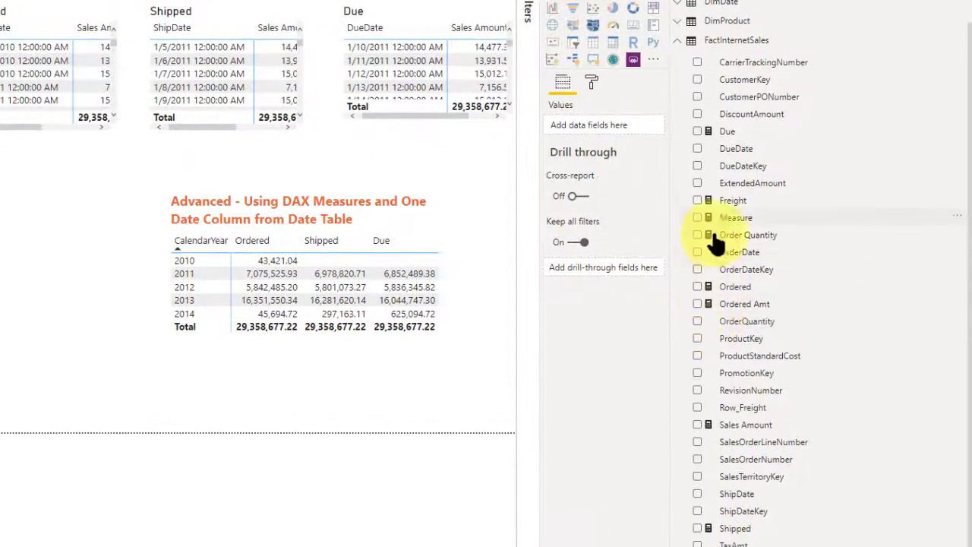
click(717, 168)
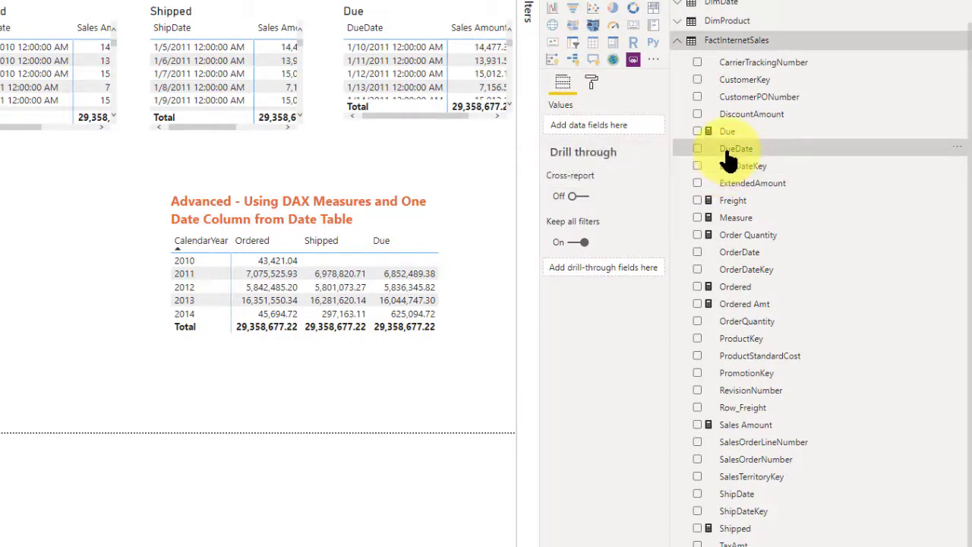
drag(725, 149, 176, 294)
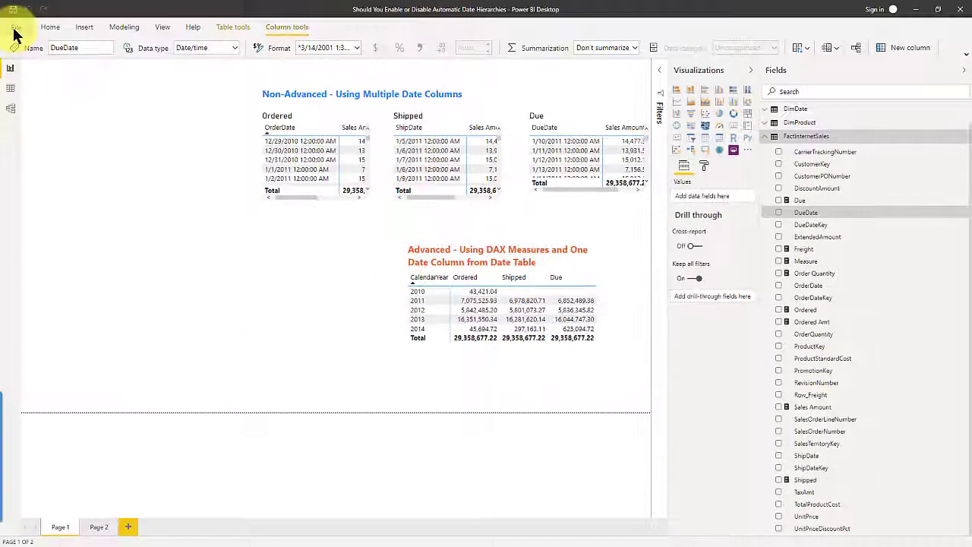
Turn Auto date/time back on in the current file's Data Load options and apply the change.
click(11, 29)
click(48, 184)
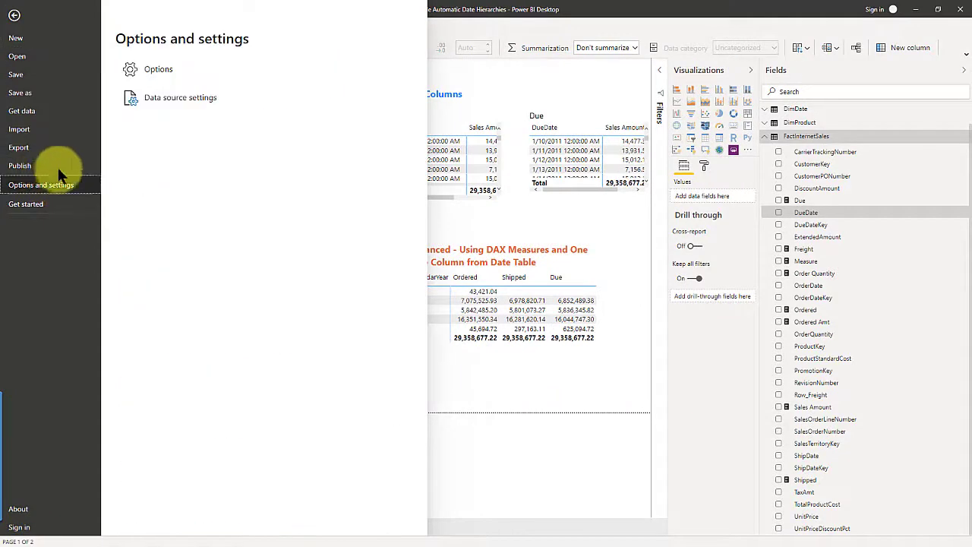
click(161, 69)
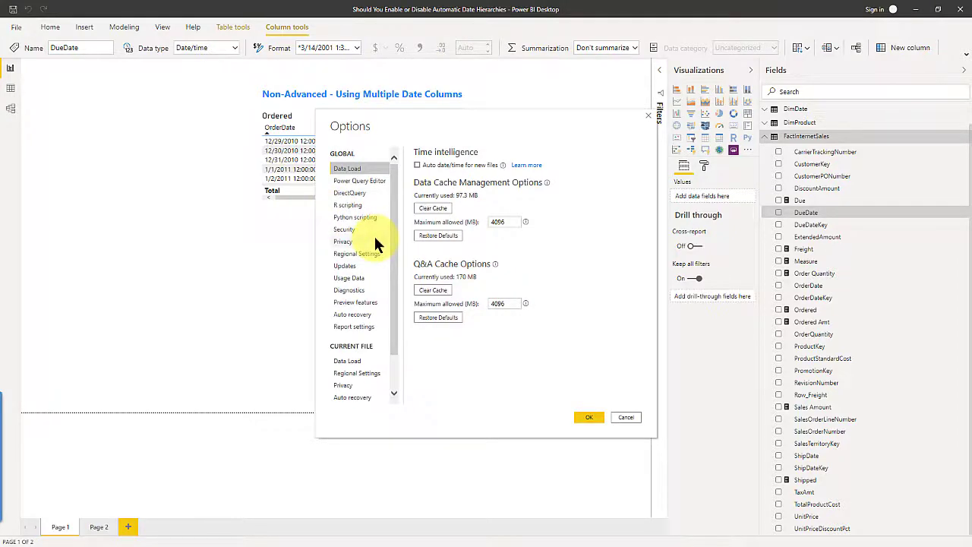
drag(392, 262, 395, 309)
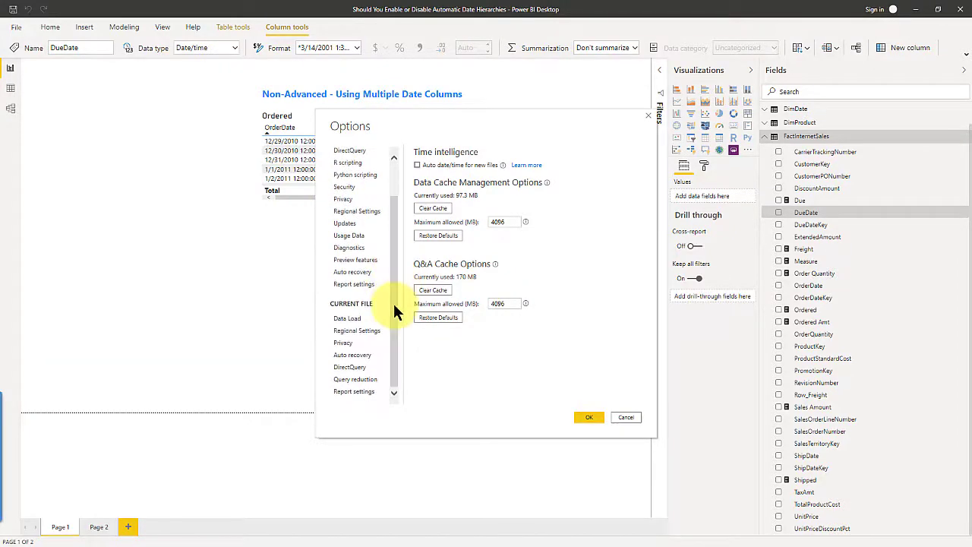
click(357, 319)
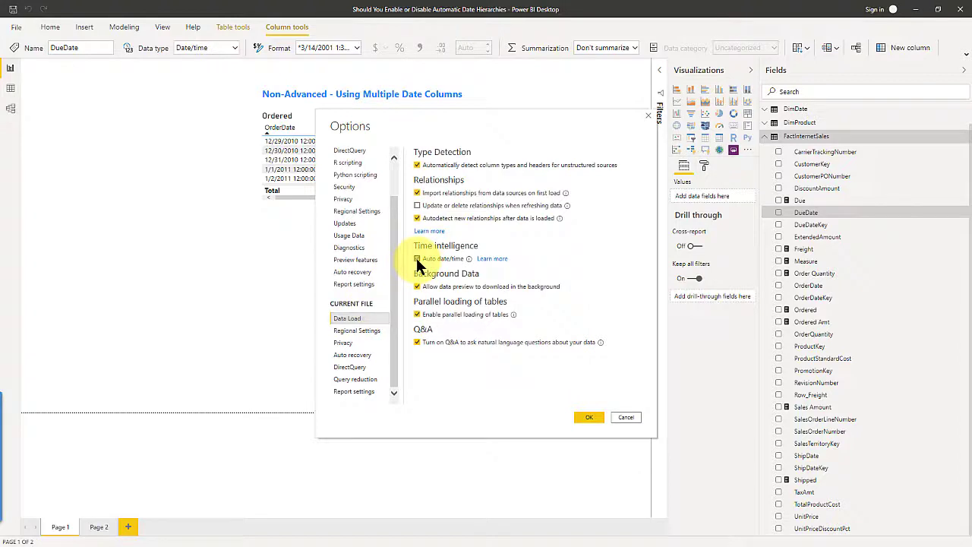
click(590, 417)
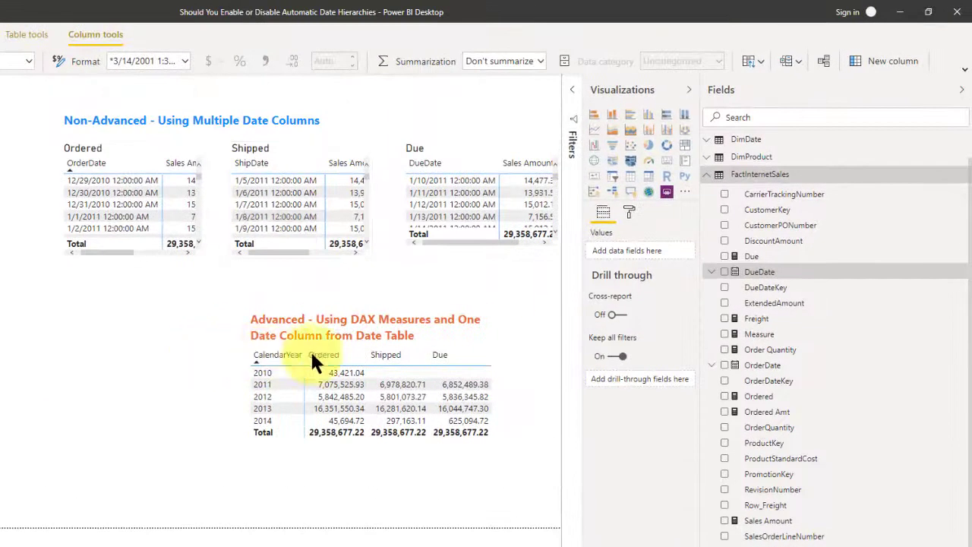
Expand the OrderDate and DueDate fields in FactInternetSales down to the levels of their date hierarchies.
click(713, 365)
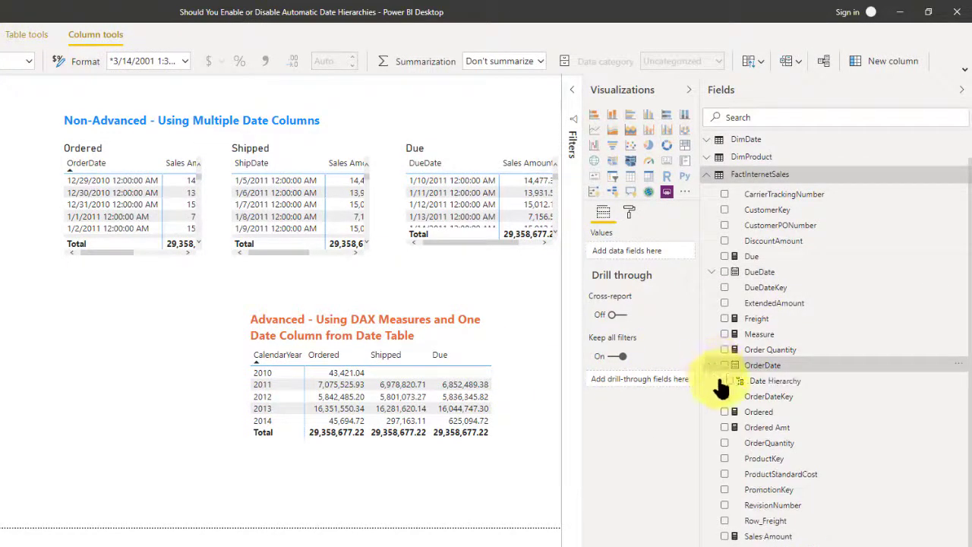
click(717, 380)
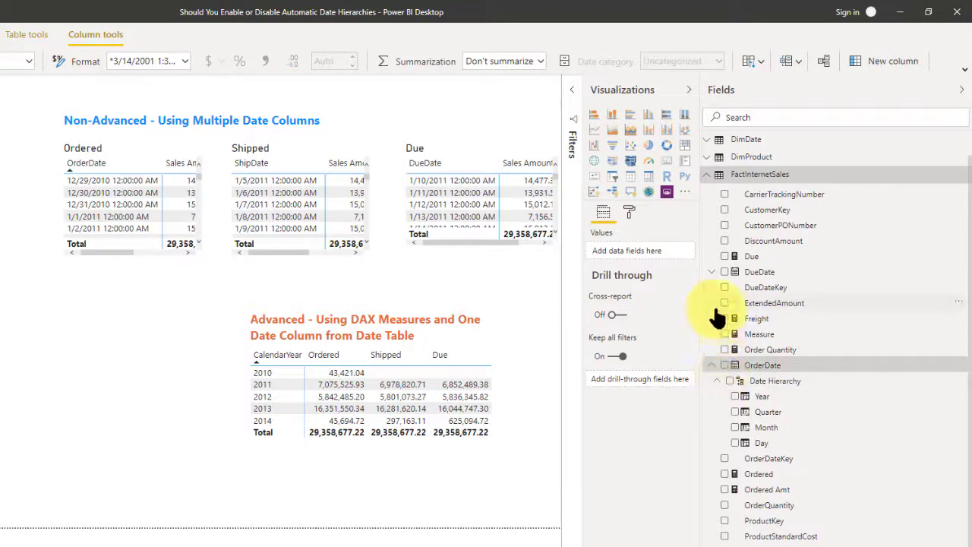
click(712, 273)
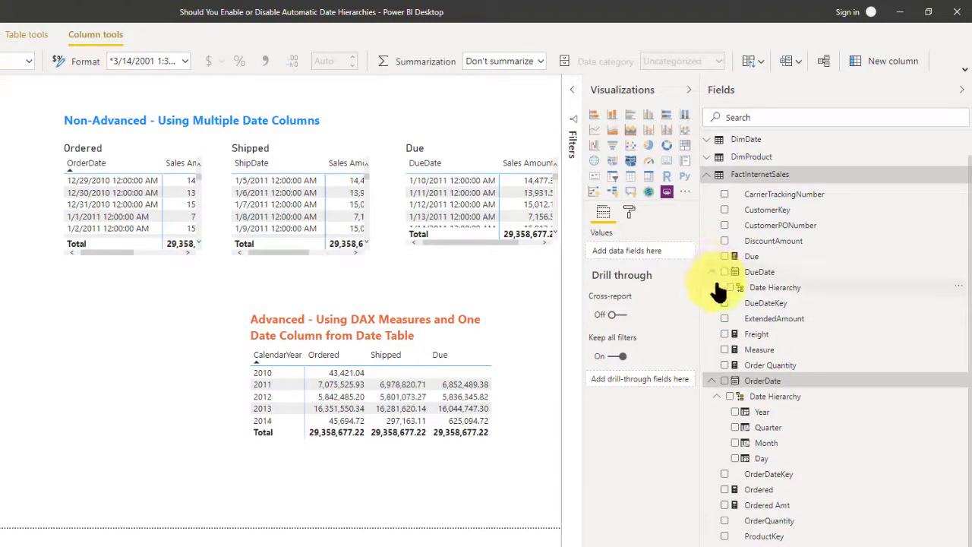
click(717, 288)
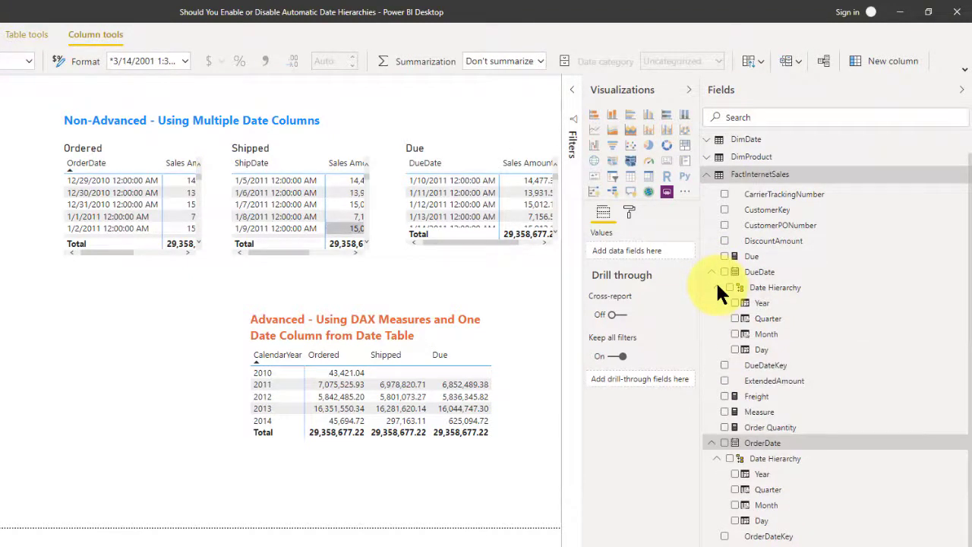
Remove the plain OrderDate from the rows of the Ordered matrix and add OrderDate back as a date hierarchy.
click(148, 239)
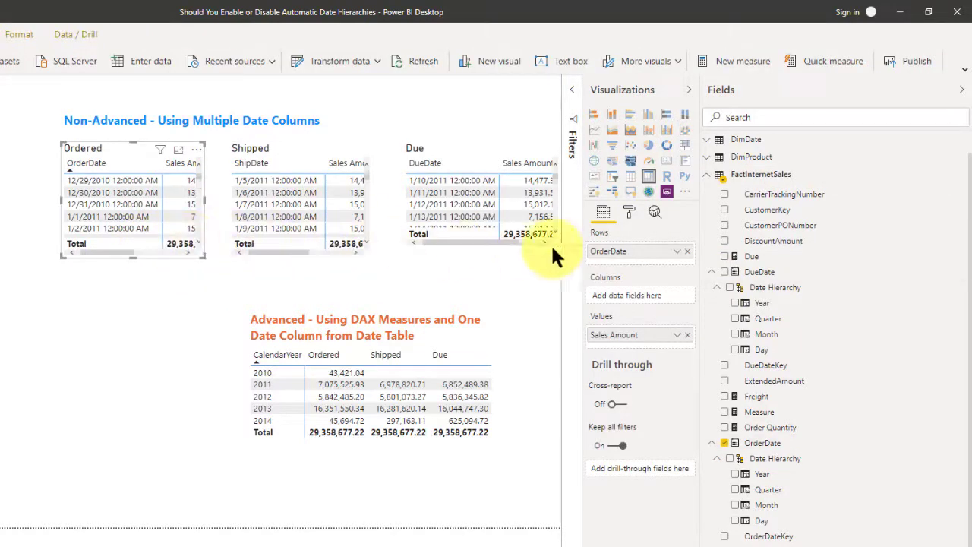
click(688, 252)
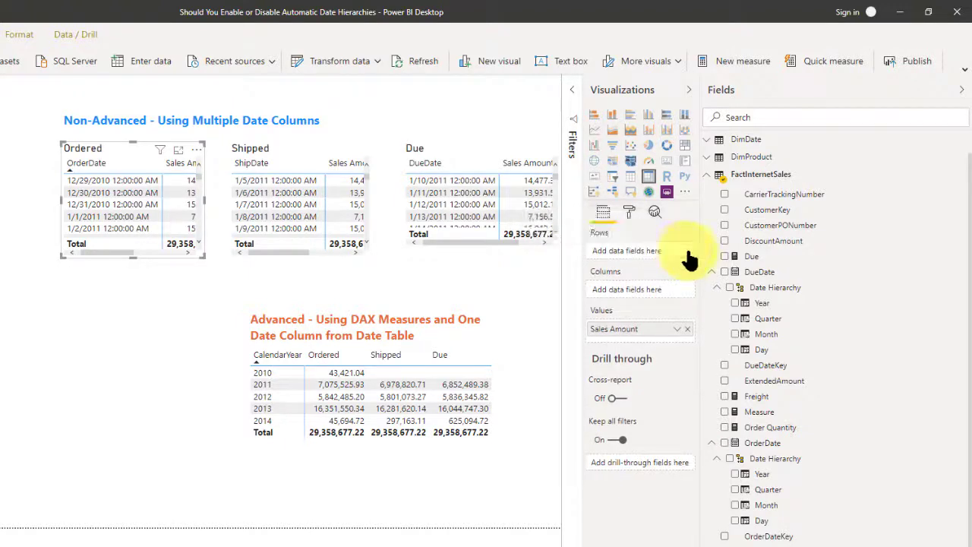
click(724, 444)
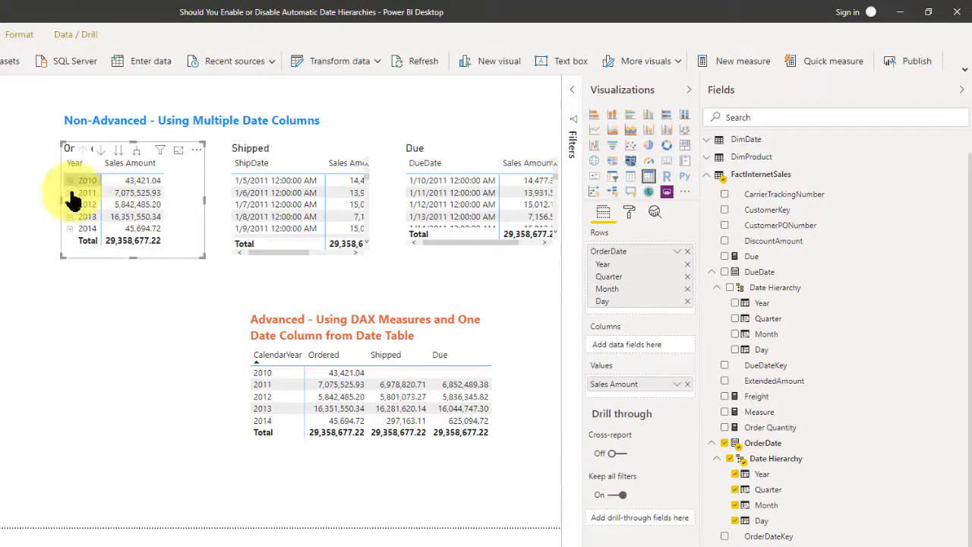
Expand 2011 in the Ordered matrix to check its quarters, collapse it and deselect the matrix.
click(70, 193)
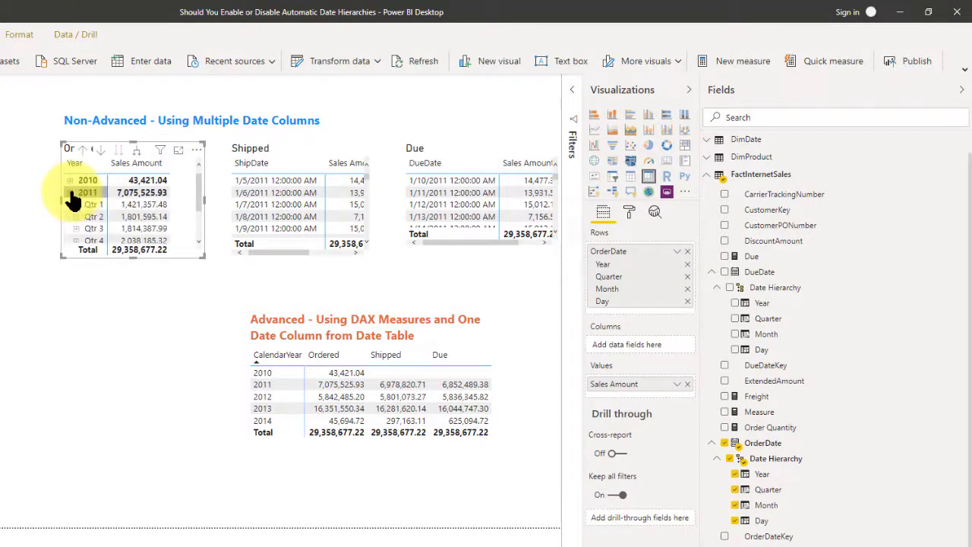
click(69, 193)
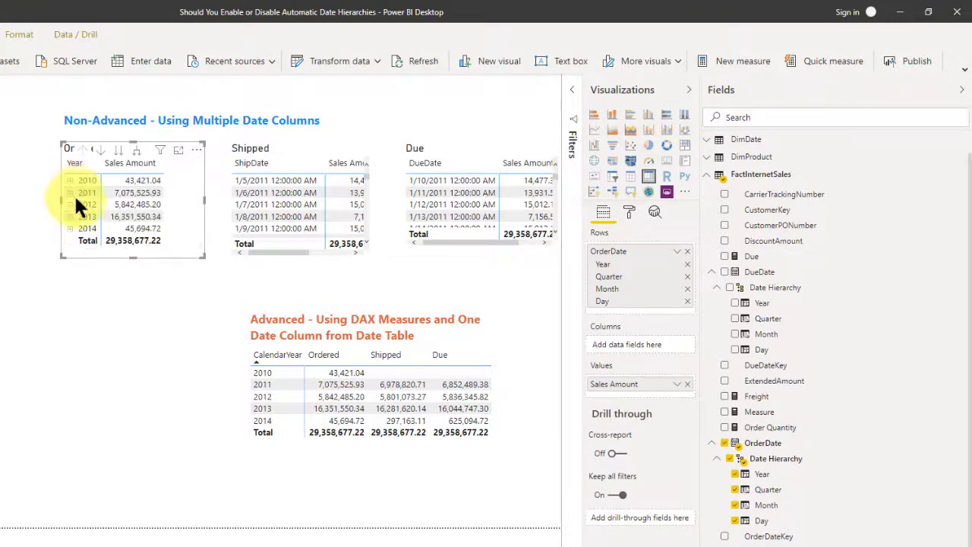
click(147, 325)
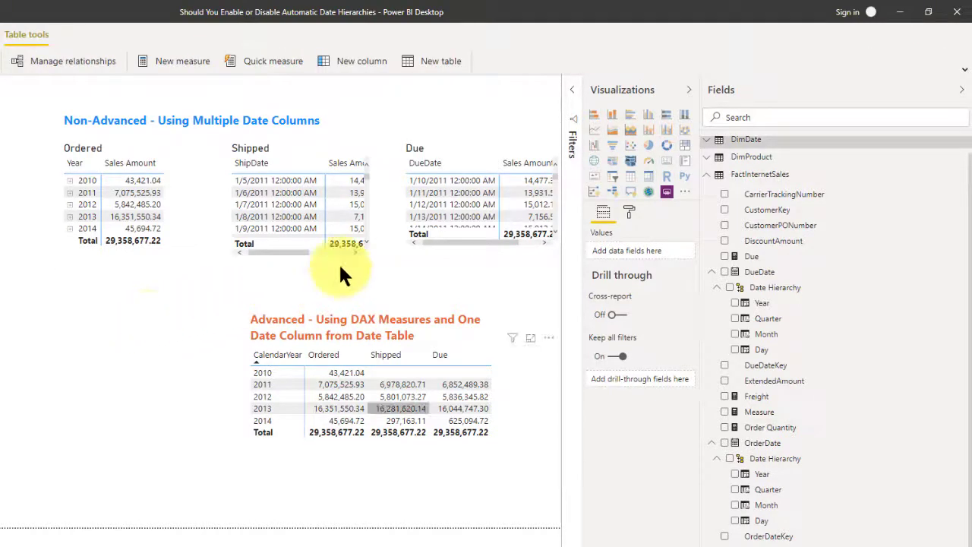
Expand the DimDate table and examine the date hierarchy under its FullDateAlternateKey field.
click(711, 141)
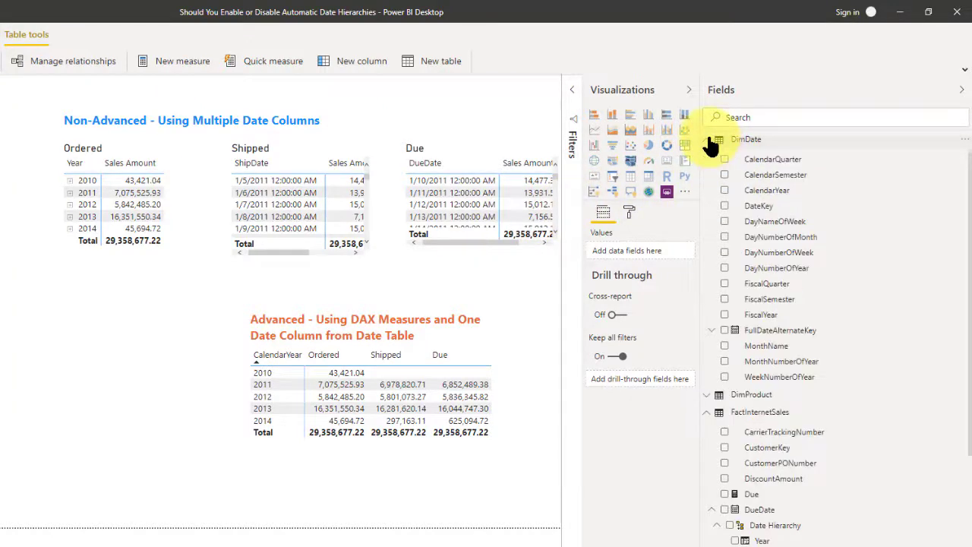
click(711, 331)
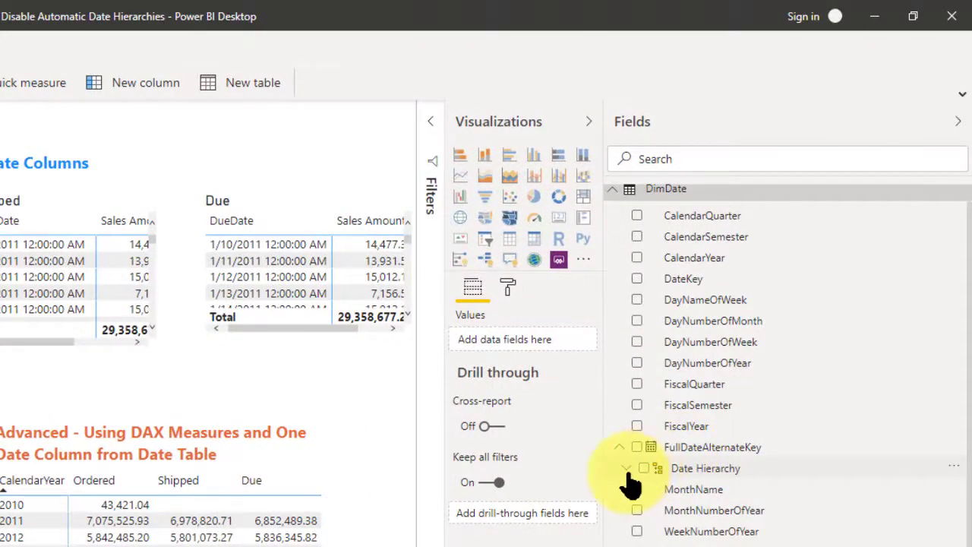
click(627, 469)
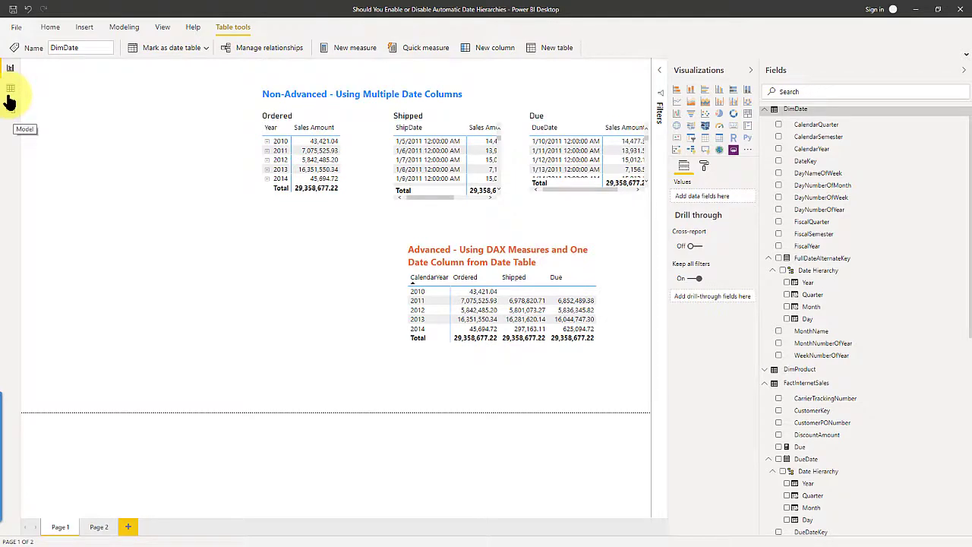
Show the DimDate table in Data view and mark it as a date table with FullDateAlternateKey as the date column.
click(9, 89)
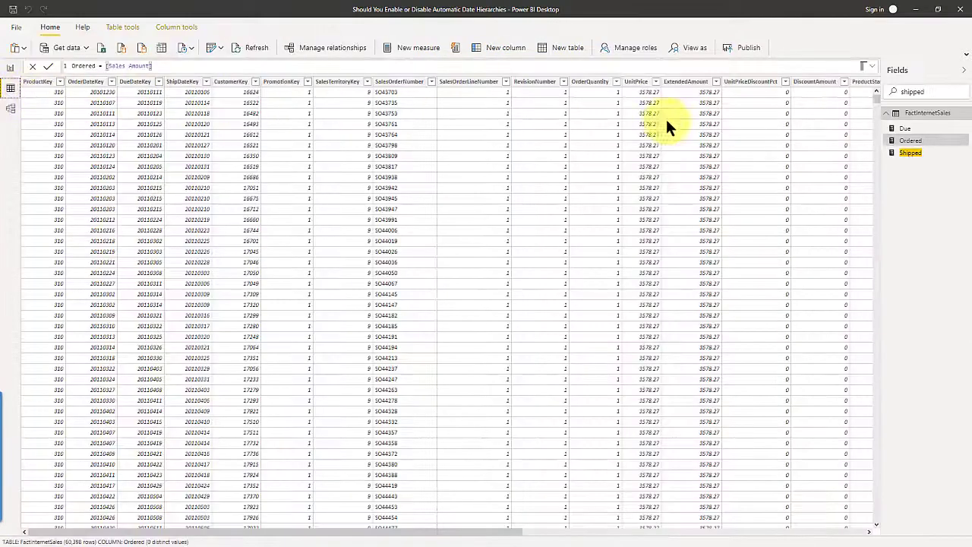
click(900, 129)
click(911, 129)
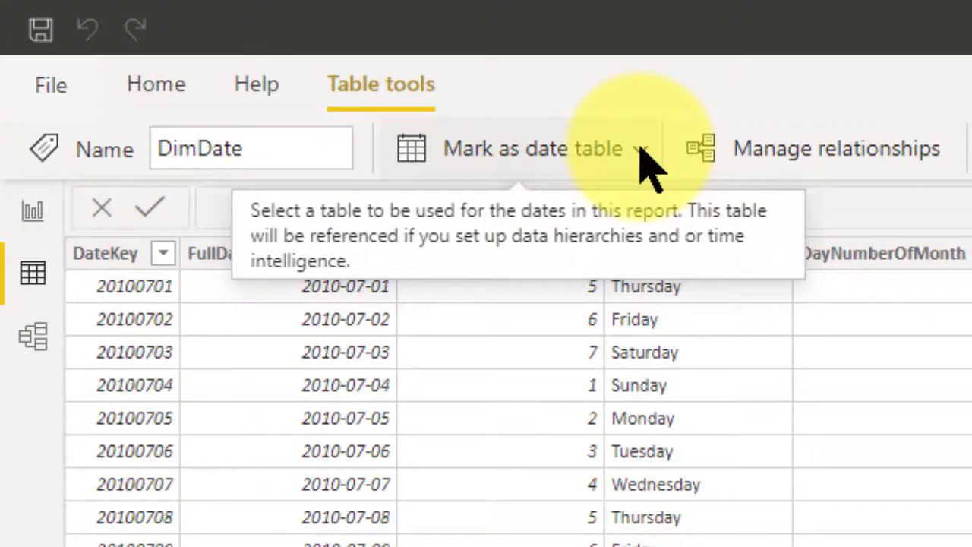
click(642, 152)
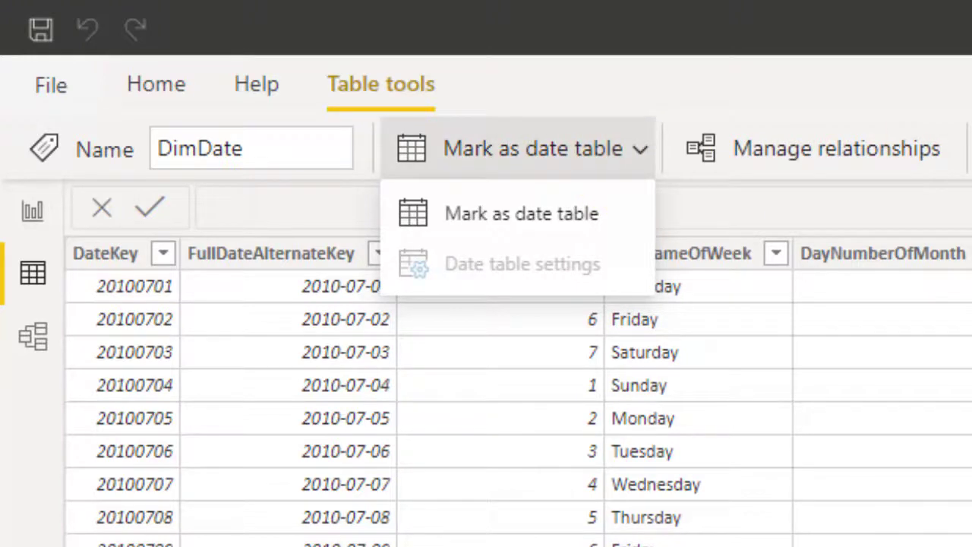
click(557, 217)
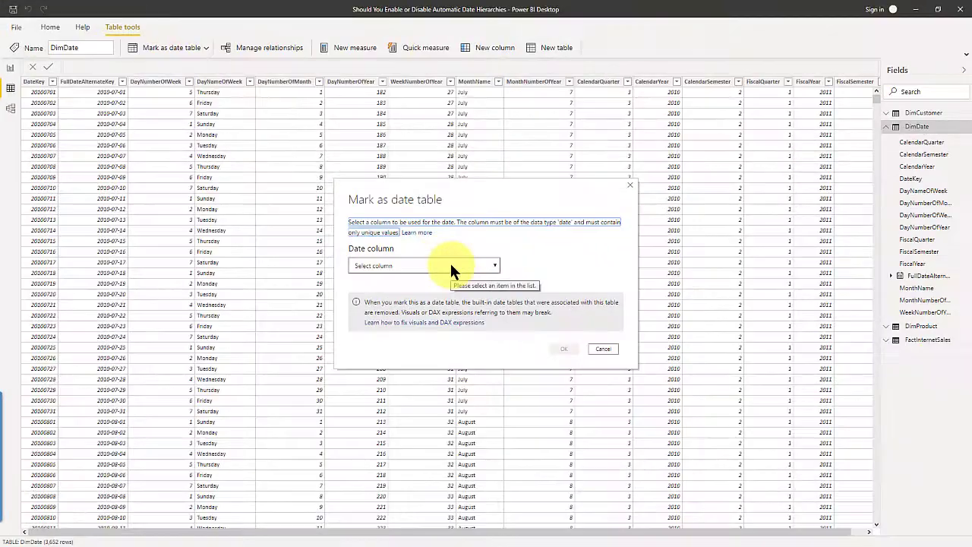
click(449, 265)
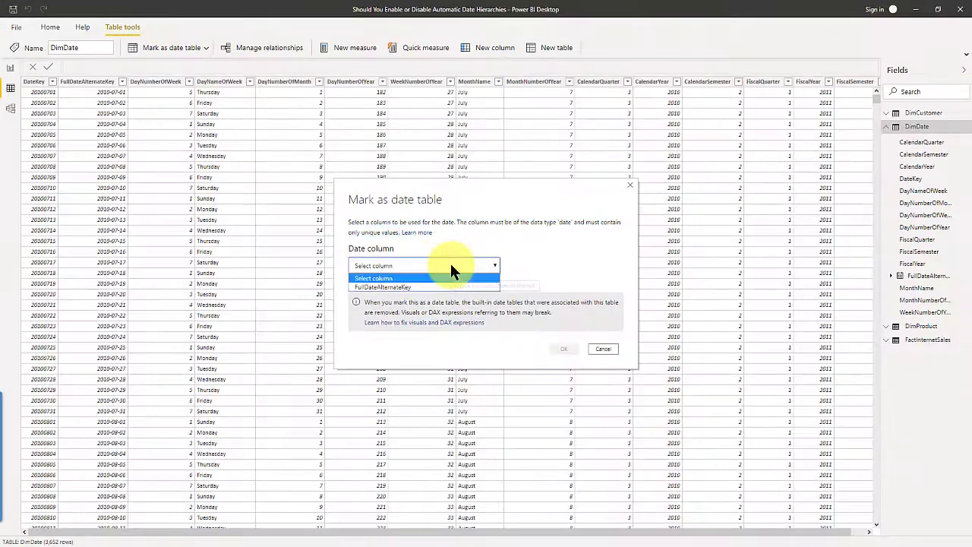
click(437, 287)
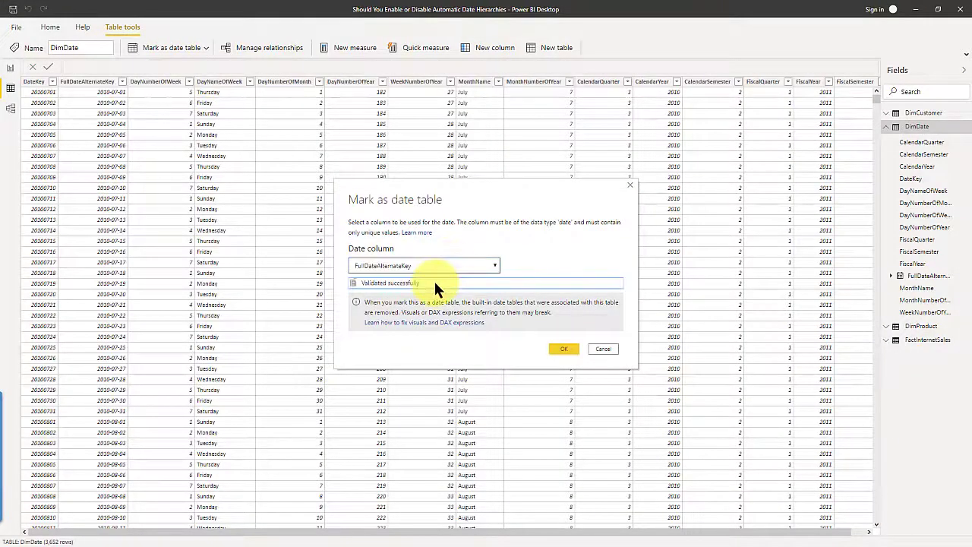
click(567, 349)
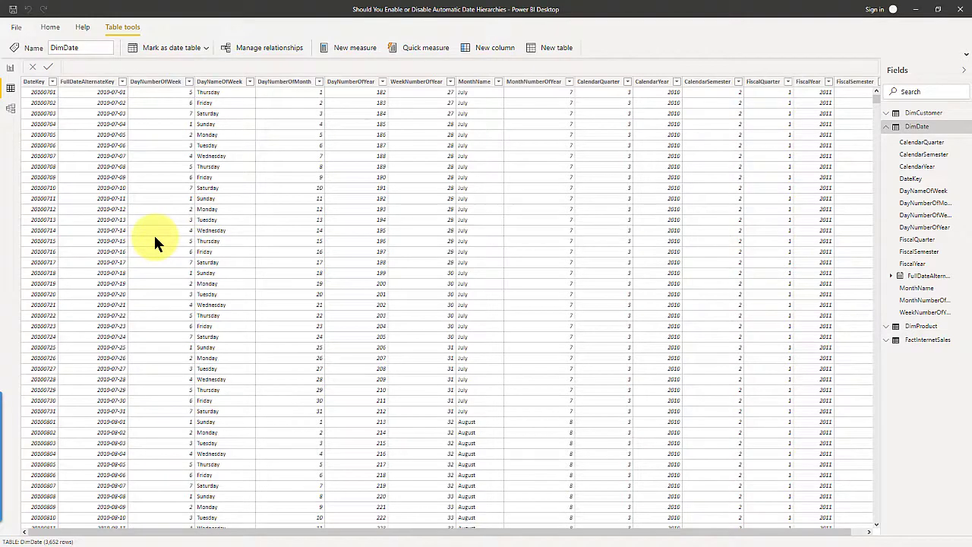
Return to Report view, inspect the FullDateAlternateKey field in DimDate and collapse the table.
click(11, 70)
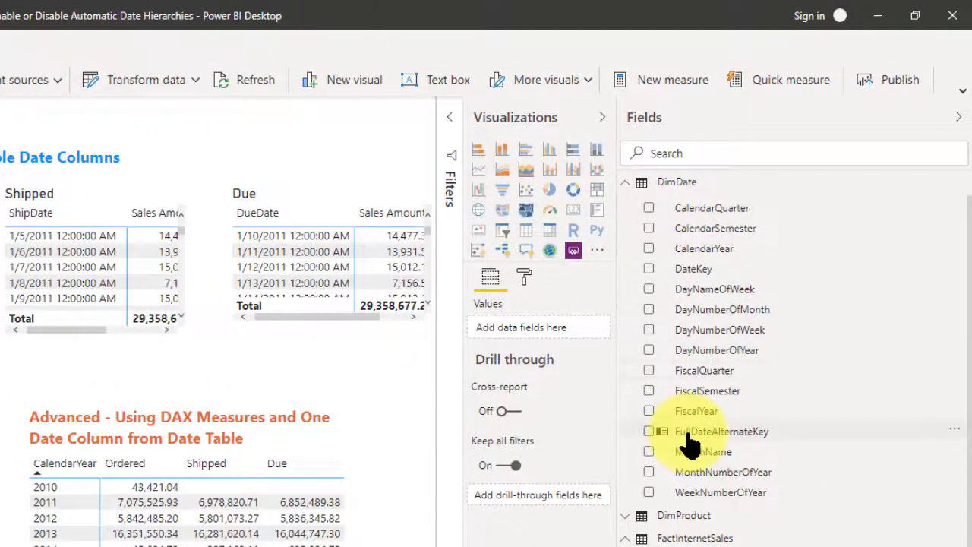
click(656, 432)
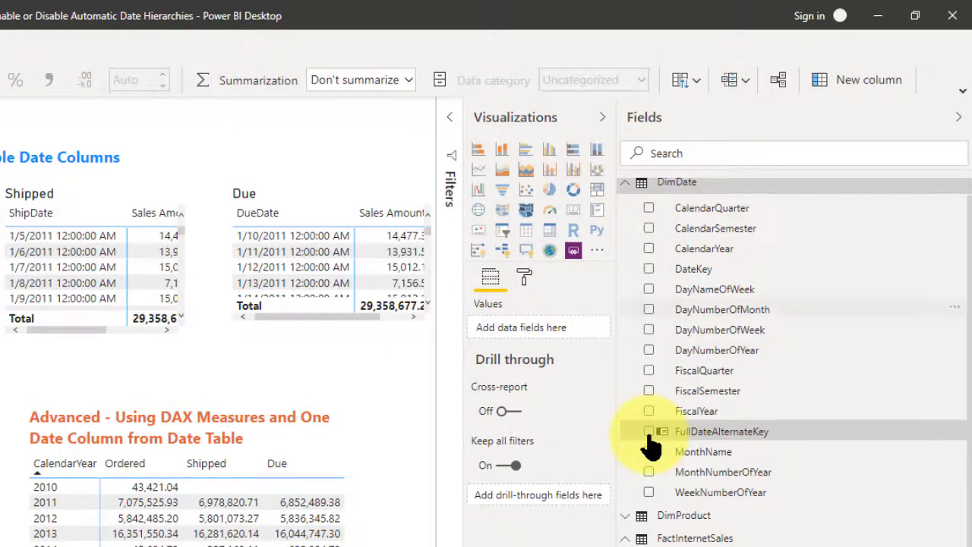
click(625, 184)
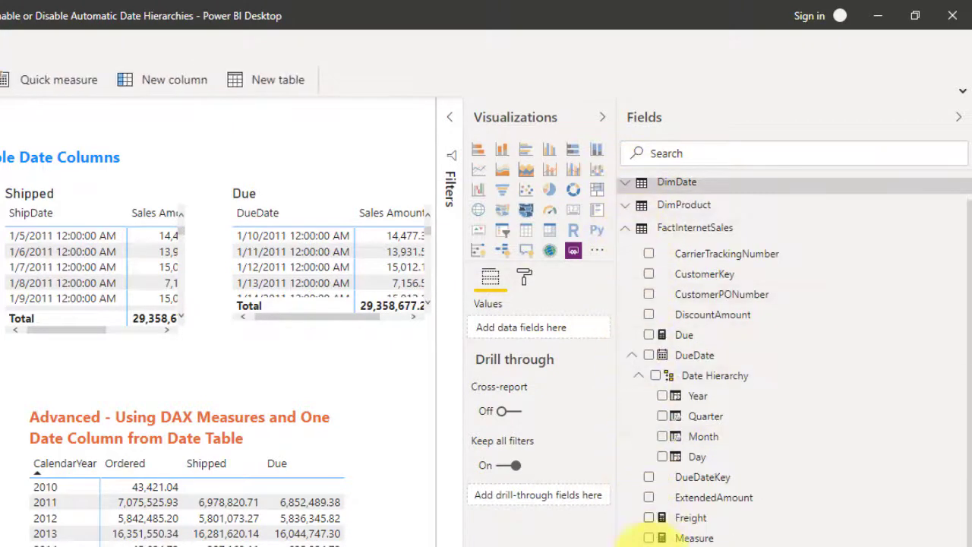